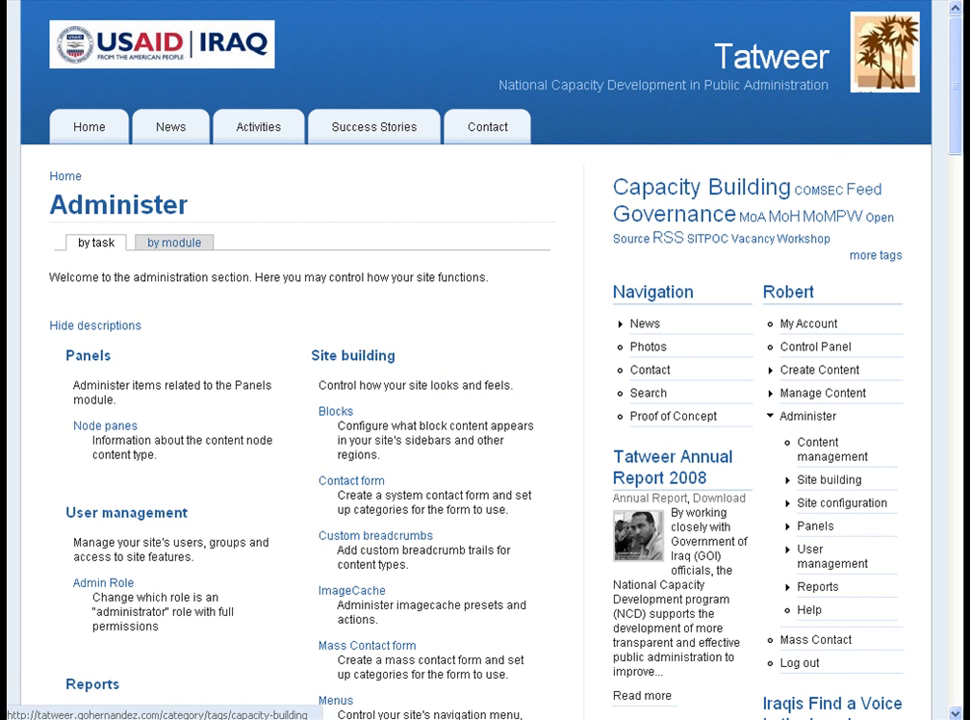
{"action": "scroll", "coordinate": [958, 75], "scroll_direction": "down", "scroll_amount": 3}
{"action": "mouse_move", "coordinate": [958, 75]}
{"action": "left_mouse_down"}
{"action": "mouse_move", "coordinate": [955, 630]}
{"action": "mouse_move", "coordinate": [946, 284]}
{"action": "mouse_move", "coordinate": [955, 70]}
{"action": "left_mouse_up"}
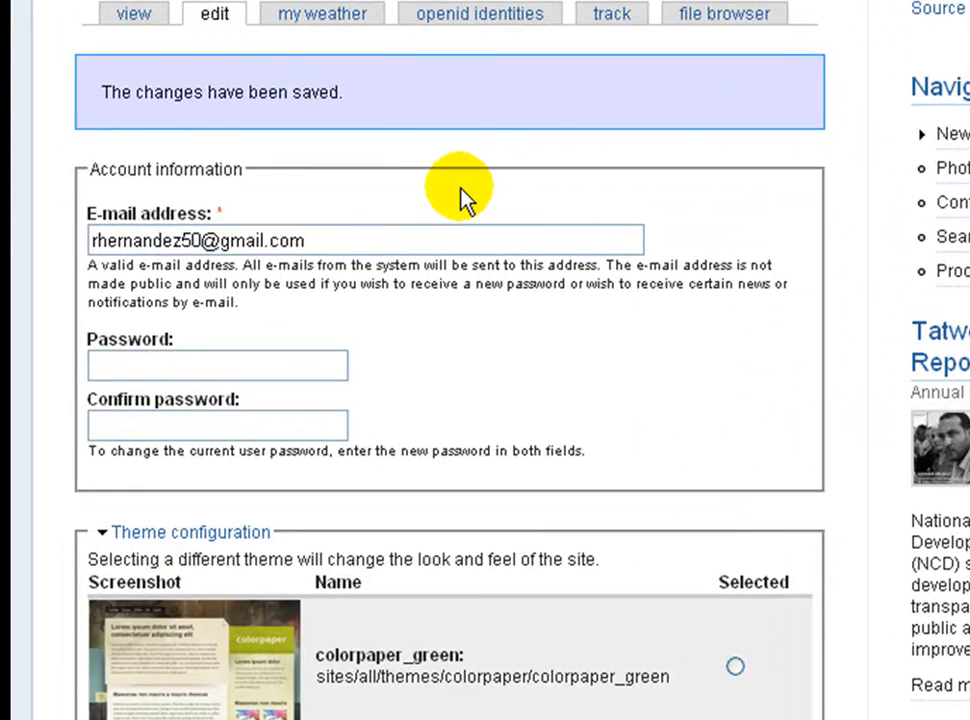
Select the marinelli theme in the account's theme configuration and save the account settings
{"action": "scroll", "coordinate": [319, 353], "scroll_direction": "down", "scroll_amount": 3}
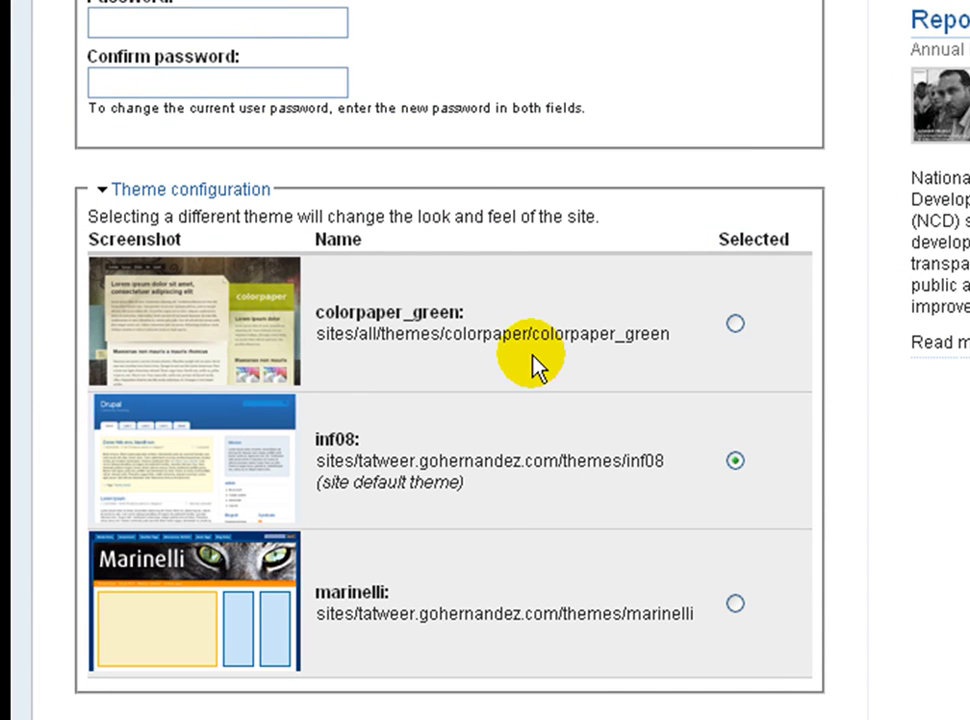
{"action": "scroll", "coordinate": [535, 365], "scroll_direction": "down", "scroll_amount": 5}
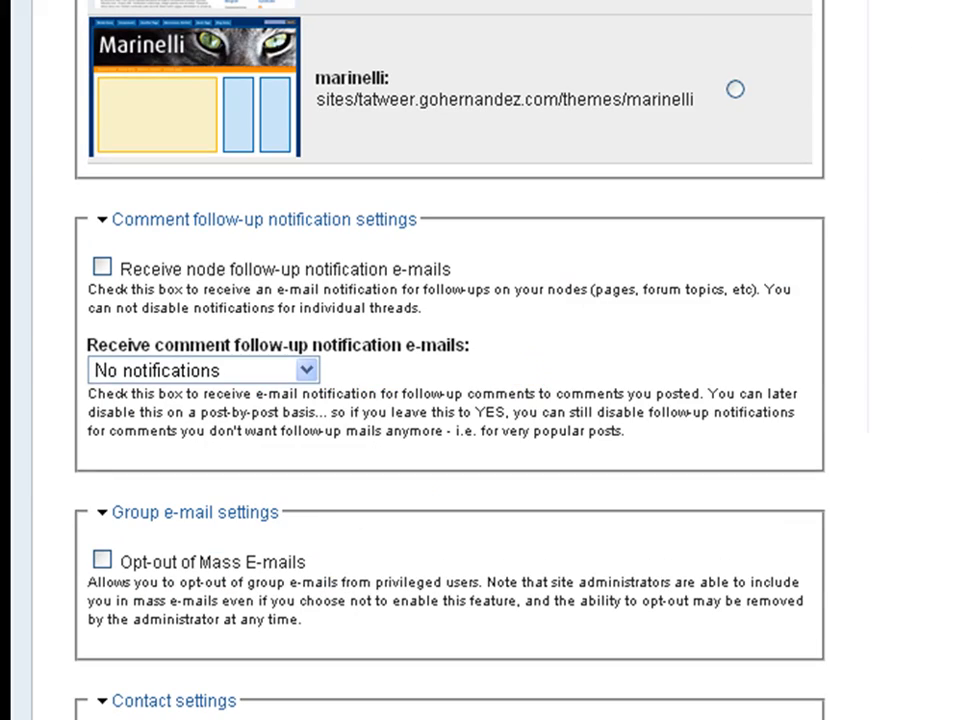
{"action": "left_click", "coordinate": [735, 89]}
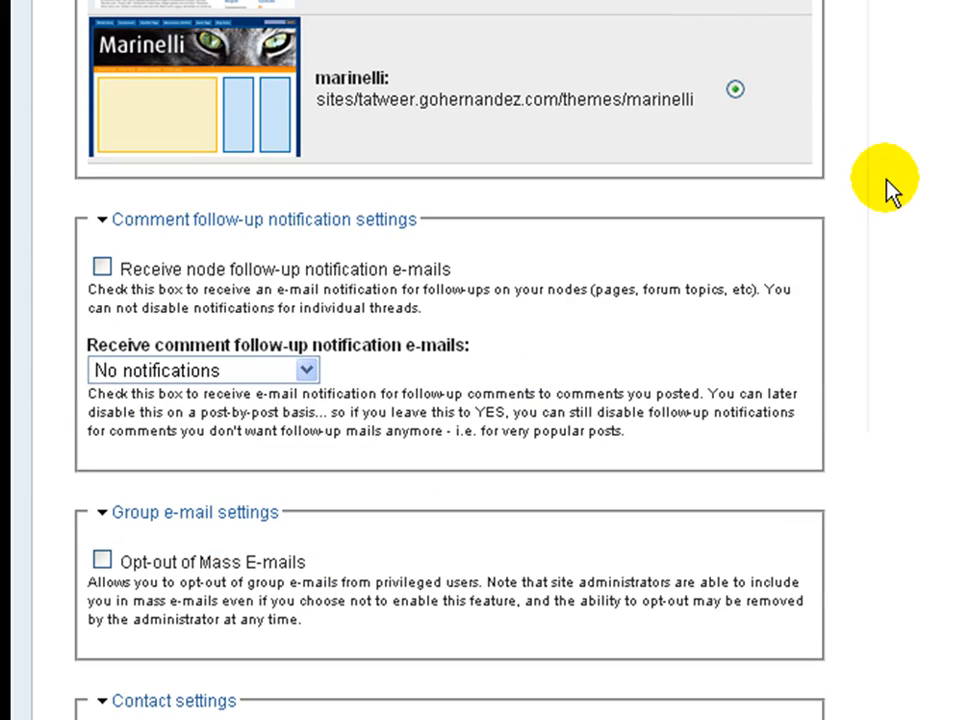
{"action": "scroll", "coordinate": [888, 188], "scroll_direction": "down", "scroll_amount": 5}
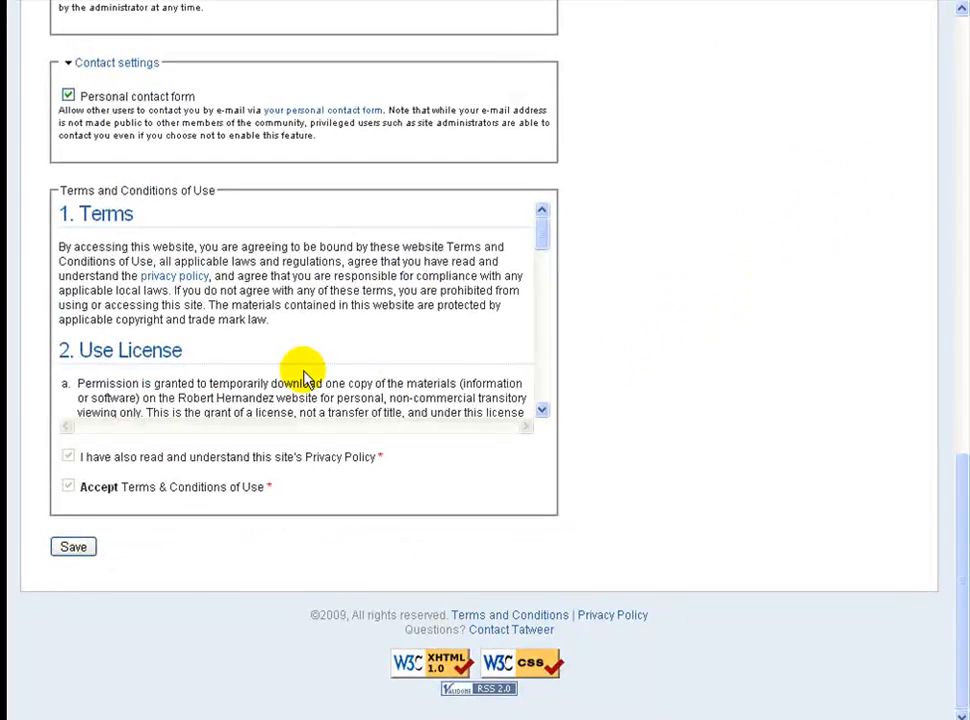
{"action": "left_click", "coordinate": [82, 550]}
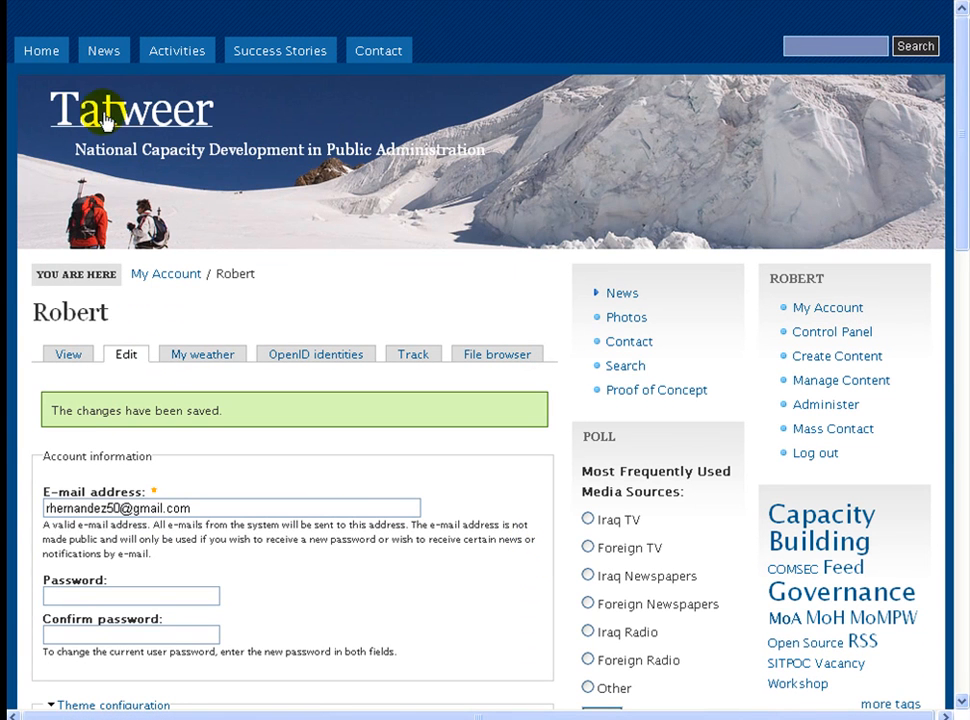
View the Home and Activities pages to see how the site looks in the marinelli theme
{"action": "left_click", "coordinate": [52, 55]}
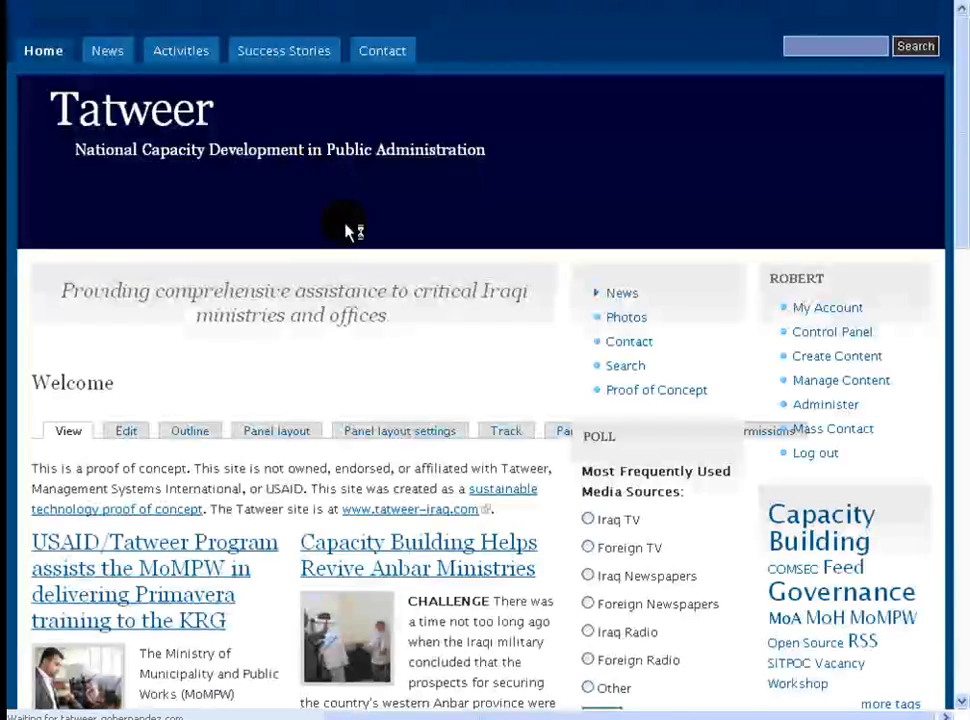
{"action": "scroll", "coordinate": [350, 232], "scroll_direction": "down", "scroll_amount": 4}
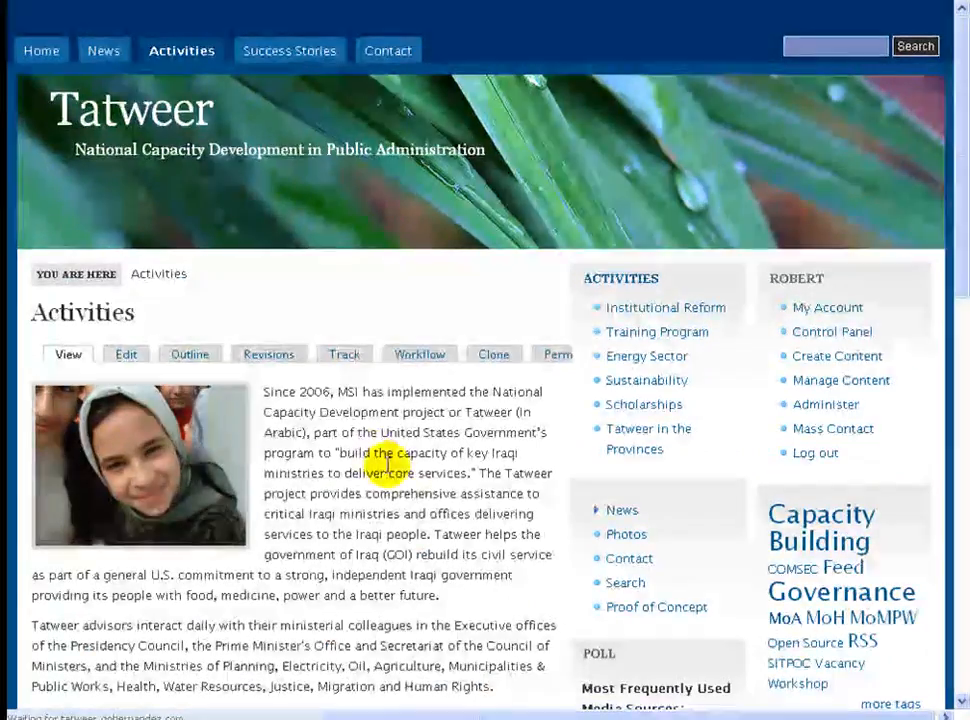
{"action": "scroll", "coordinate": [435, 465], "scroll_direction": "down", "scroll_amount": 10}
{"action": "scroll", "coordinate": [437, 467], "scroll_direction": "up", "scroll_amount": 6}
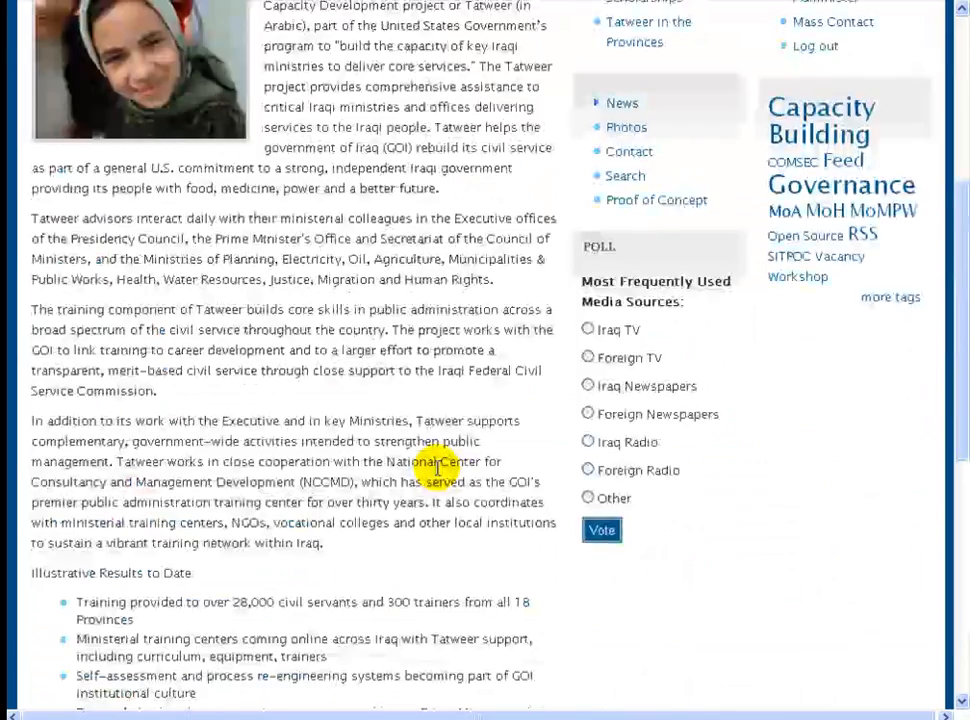
{"action": "scroll", "coordinate": [437, 467], "scroll_direction": "up", "scroll_amount": 4}
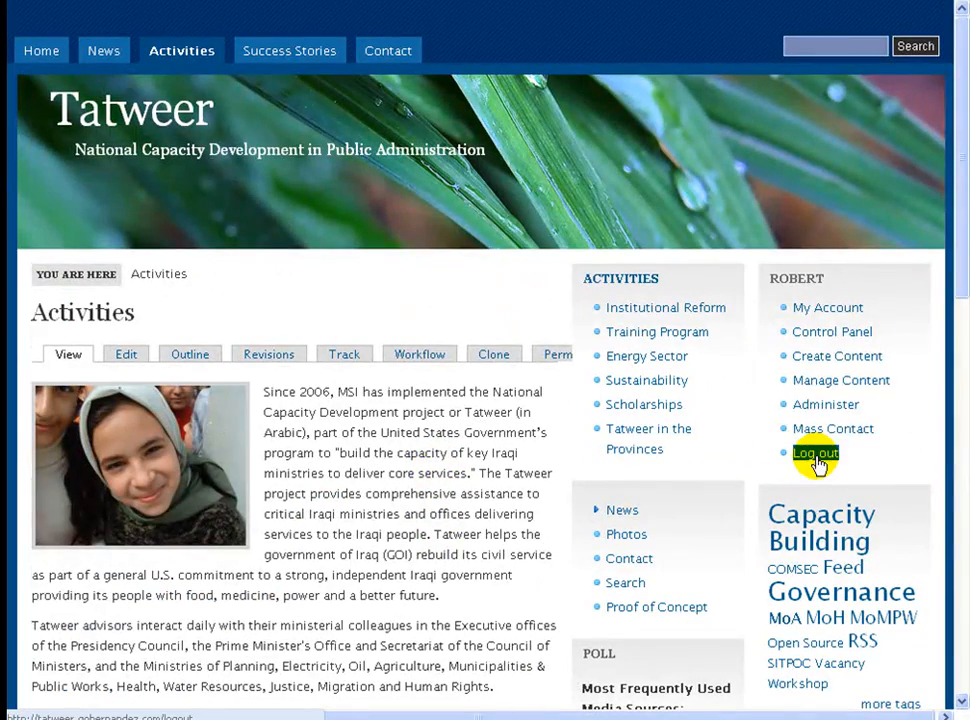
Open the account for editing, set its theme back to the site default inf08, and save
{"action": "left_click", "coordinate": [800, 312]}
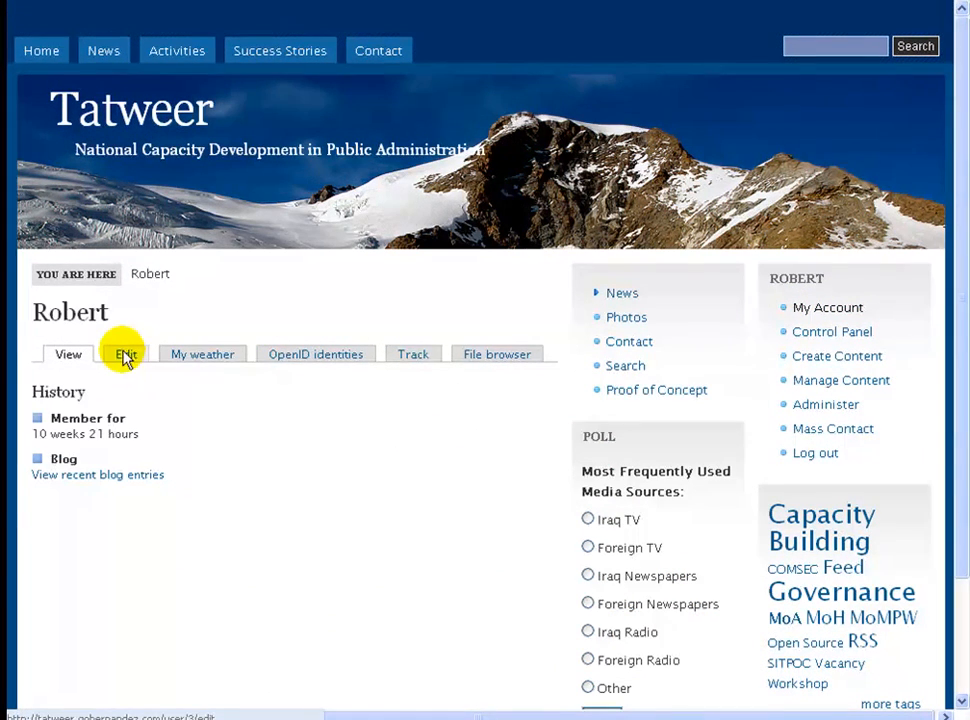
{"action": "left_click", "coordinate": [124, 356]}
{"action": "scroll", "coordinate": [430, 478], "scroll_direction": "down", "scroll_amount": 3}
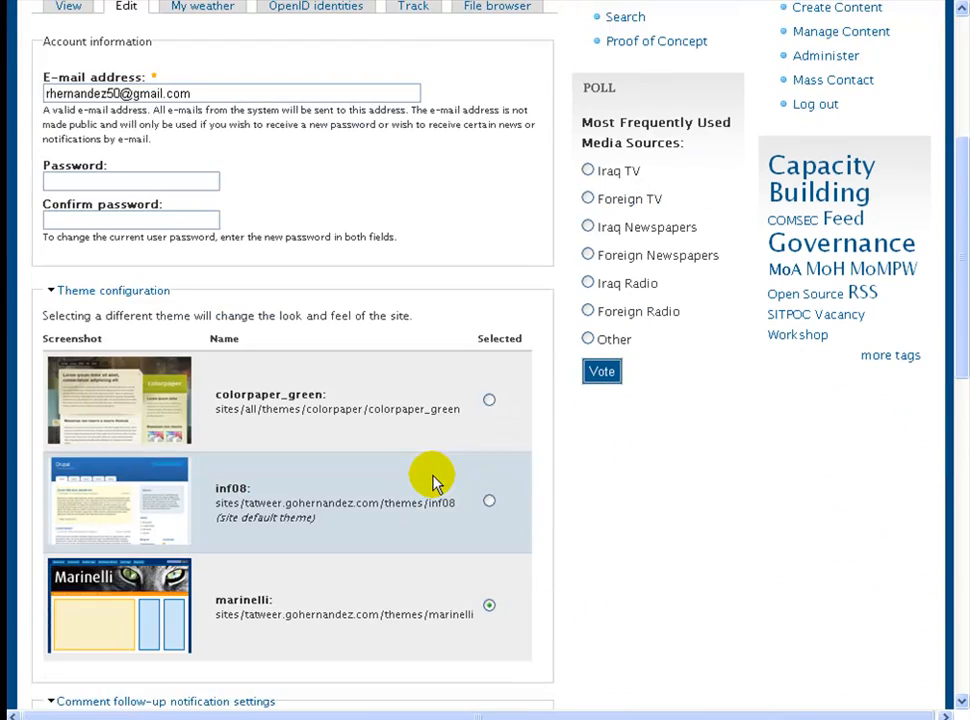
{"action": "left_click", "coordinate": [489, 501]}
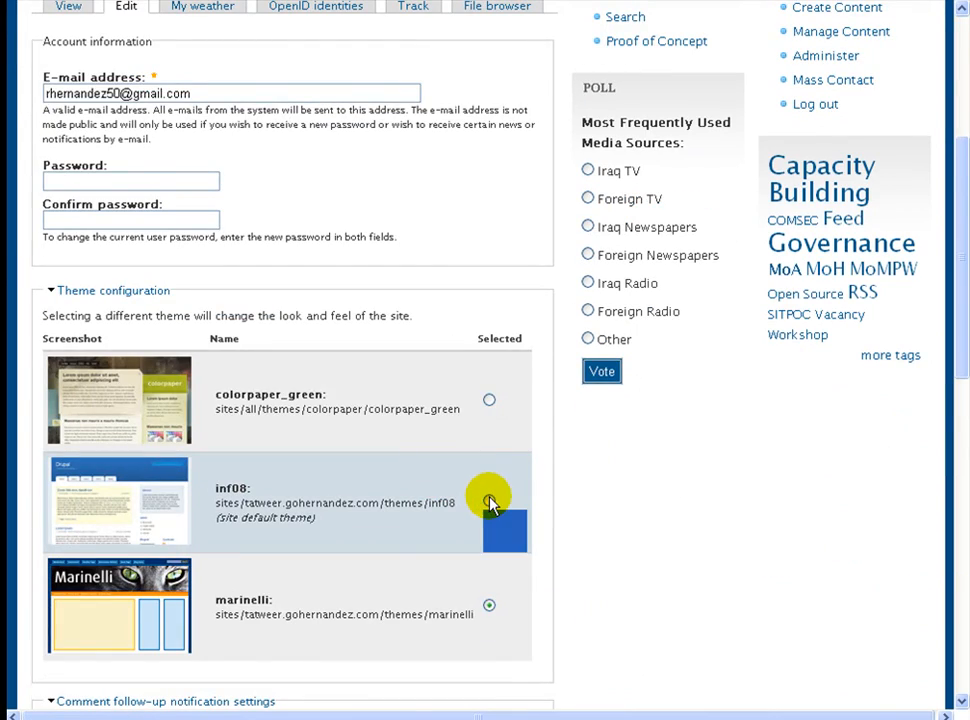
{"action": "scroll", "coordinate": [589, 547], "scroll_direction": "down", "scroll_amount": 2}
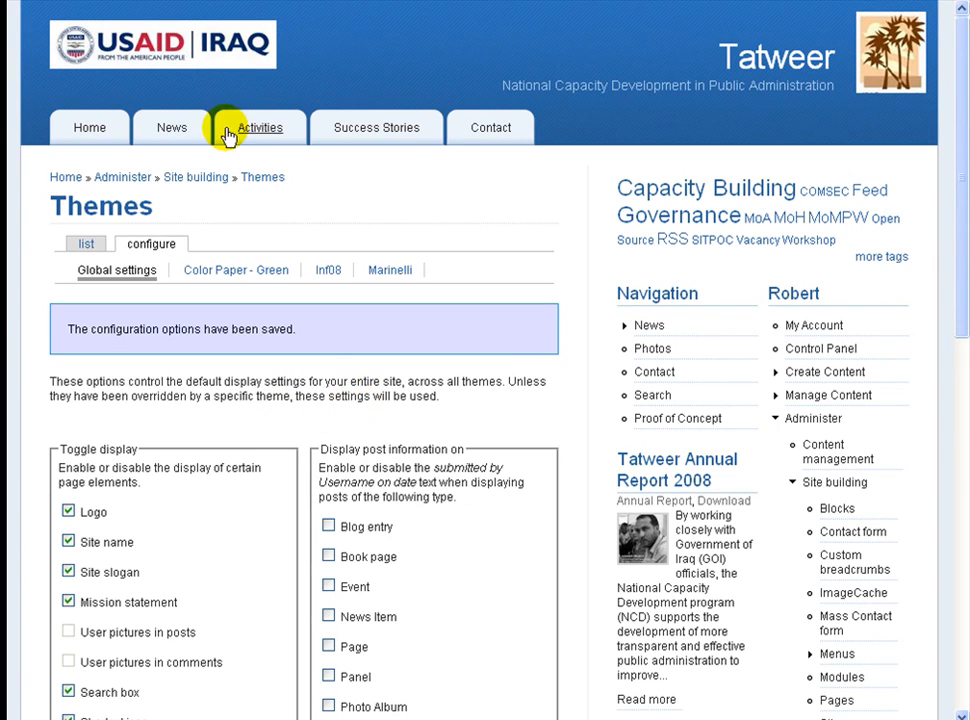
Open the Home page and examine the post information shown under its article titles
{"action": "right_click", "coordinate": [119, 128]}
{"action": "left_click", "coordinate": [126, 139]}
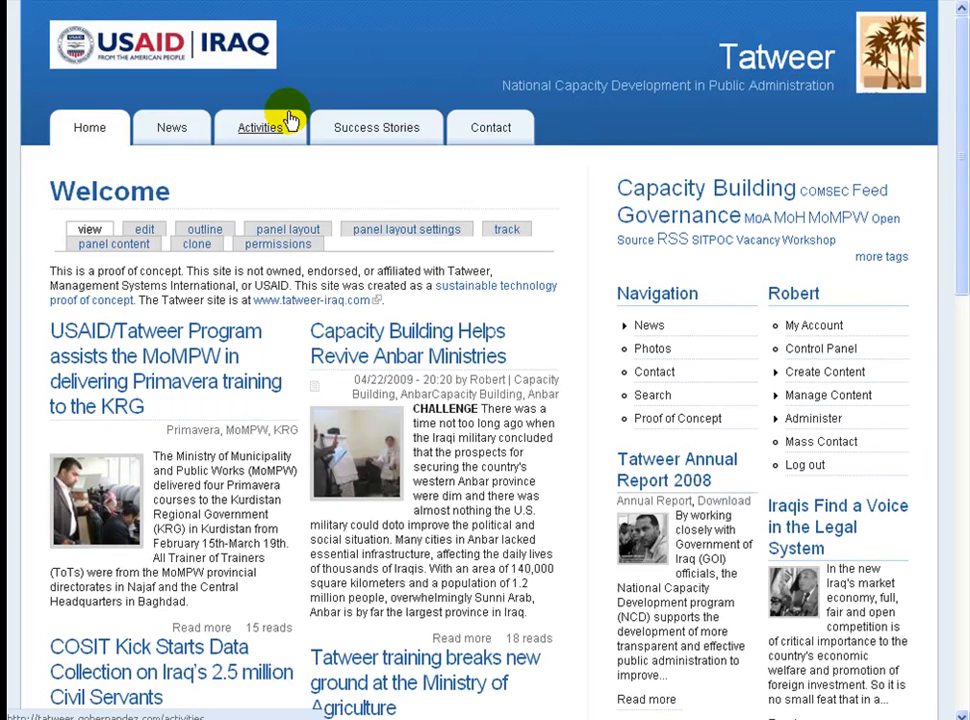
{"action": "left_click", "coordinate": [125, 378]}
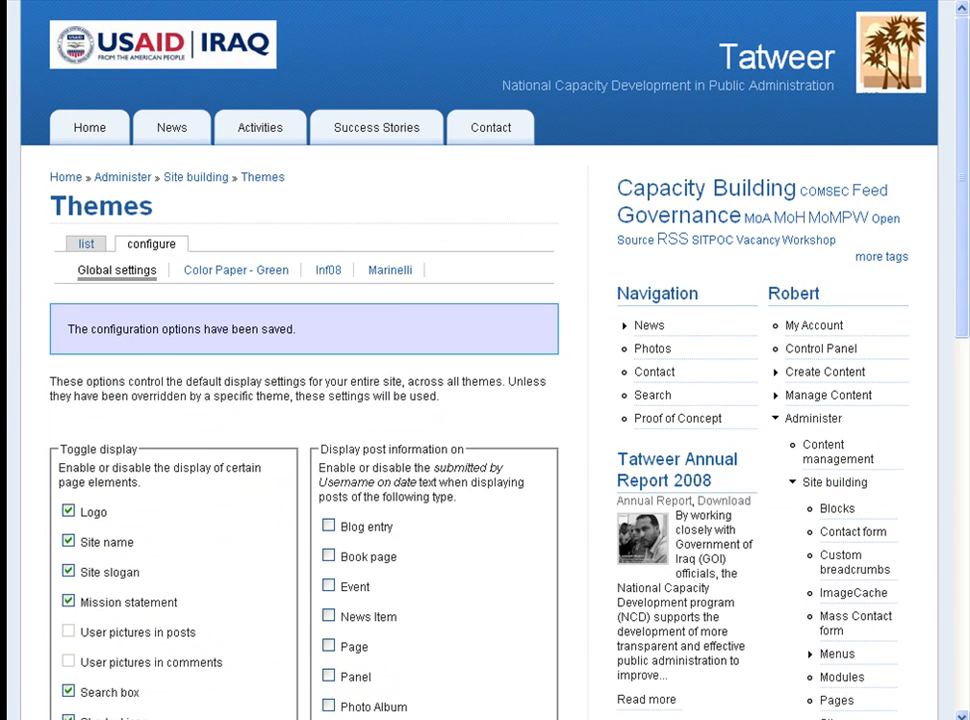
Enable post information for News Item and Success Story in the global theme settings and save the configuration
{"action": "scroll", "coordinate": [332, 387], "scroll_direction": "down", "scroll_amount": 2}
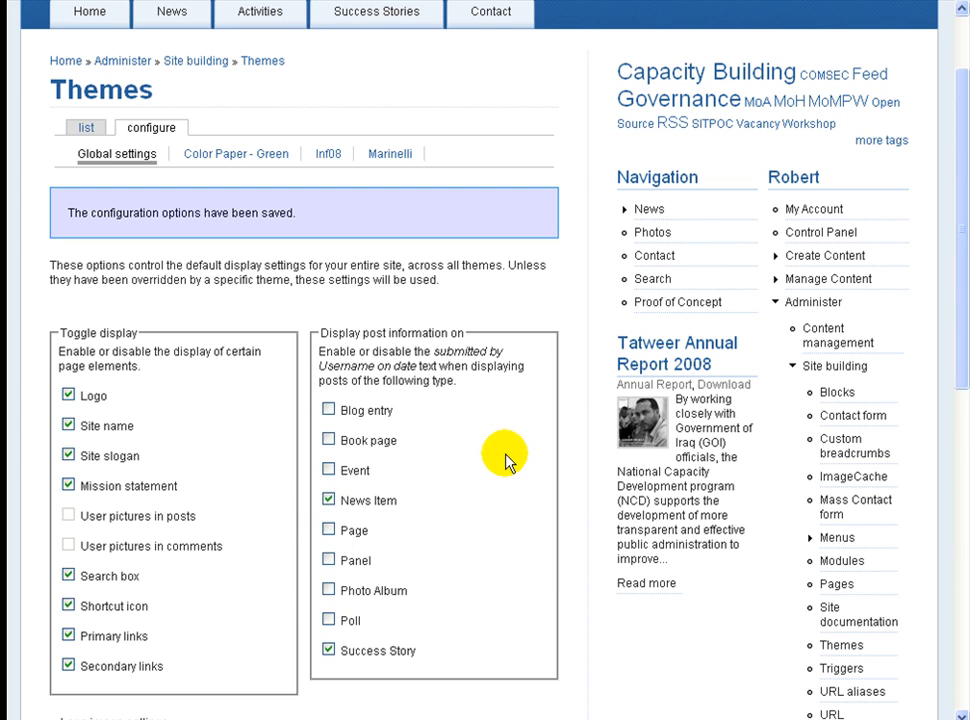
{"action": "scroll", "coordinate": [505, 460], "scroll_direction": "down", "scroll_amount": 10}
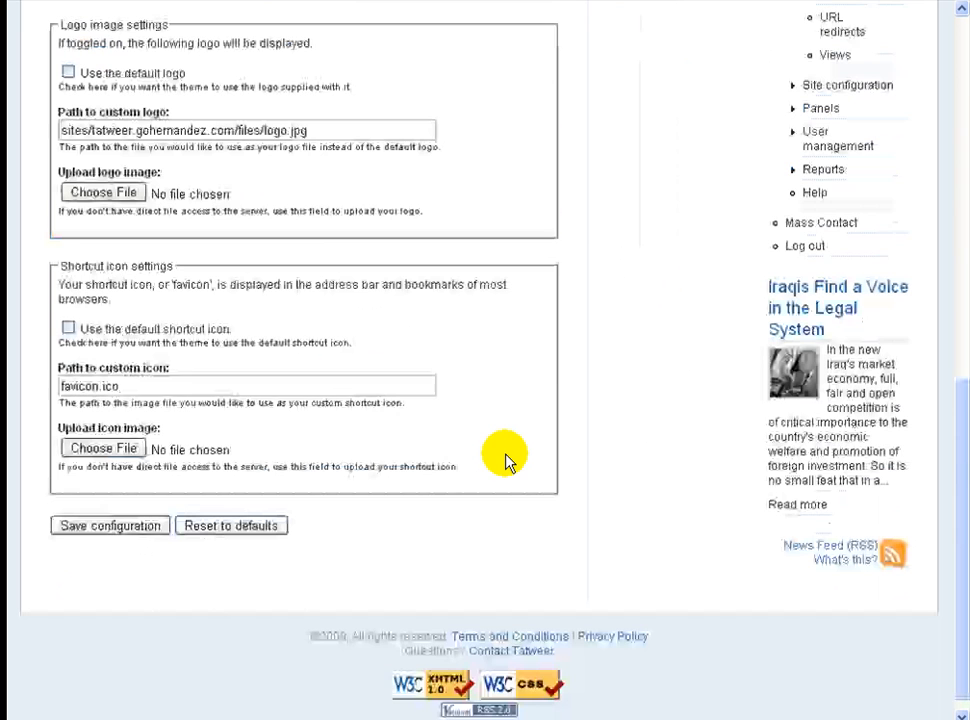
{"action": "left_click", "coordinate": [112, 527]}
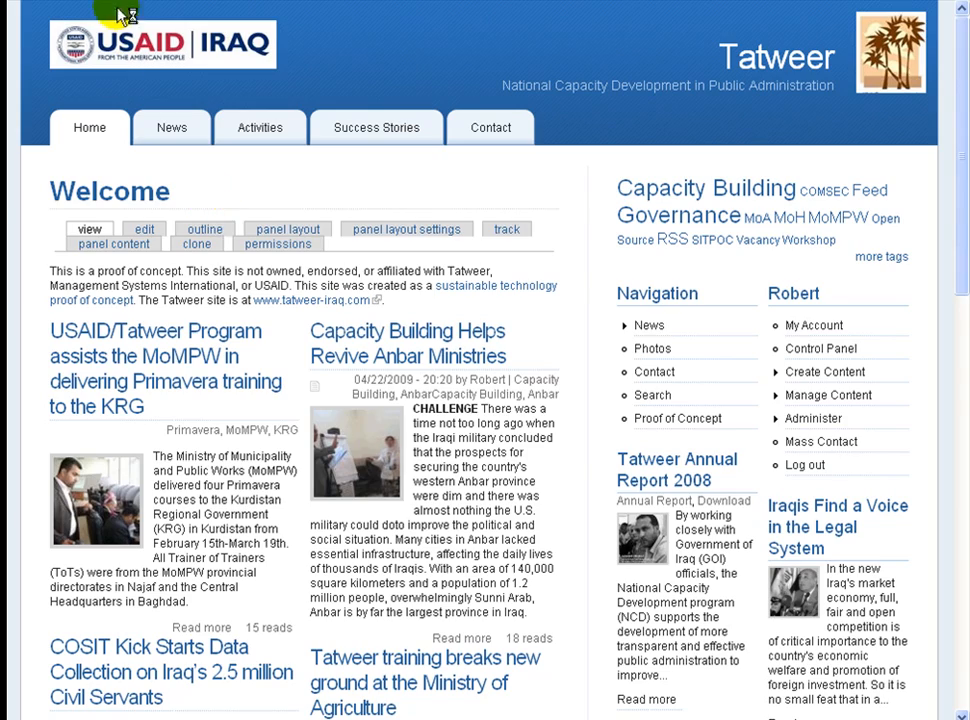
Check the author and date information on the Home page articles
{"action": "left_click", "coordinate": [360, 506]}
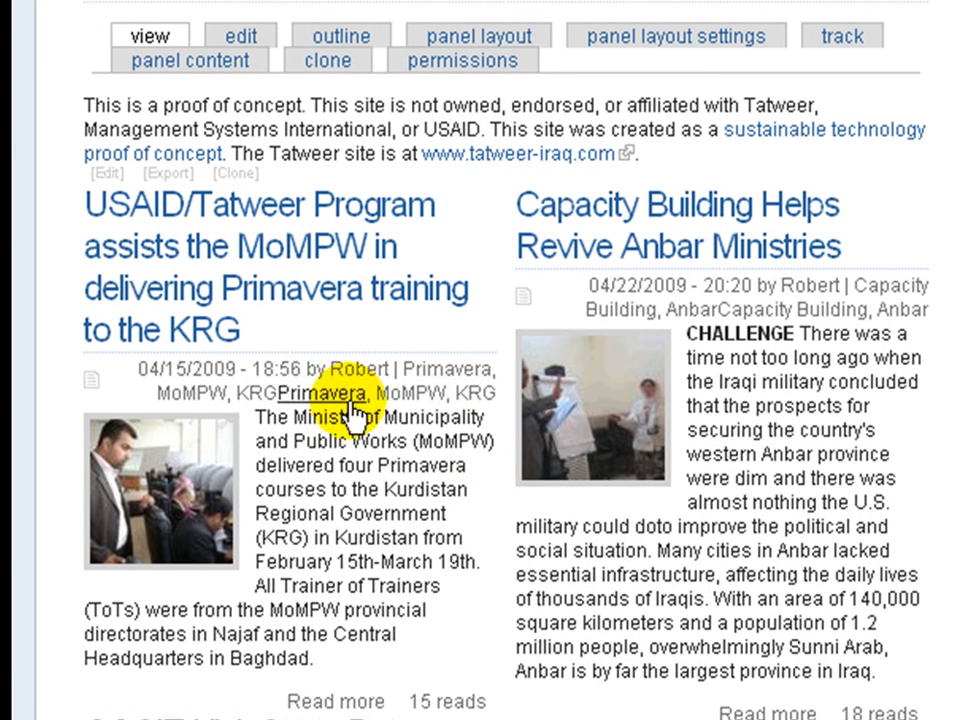
{"action": "left_click", "coordinate": [575, 373]}
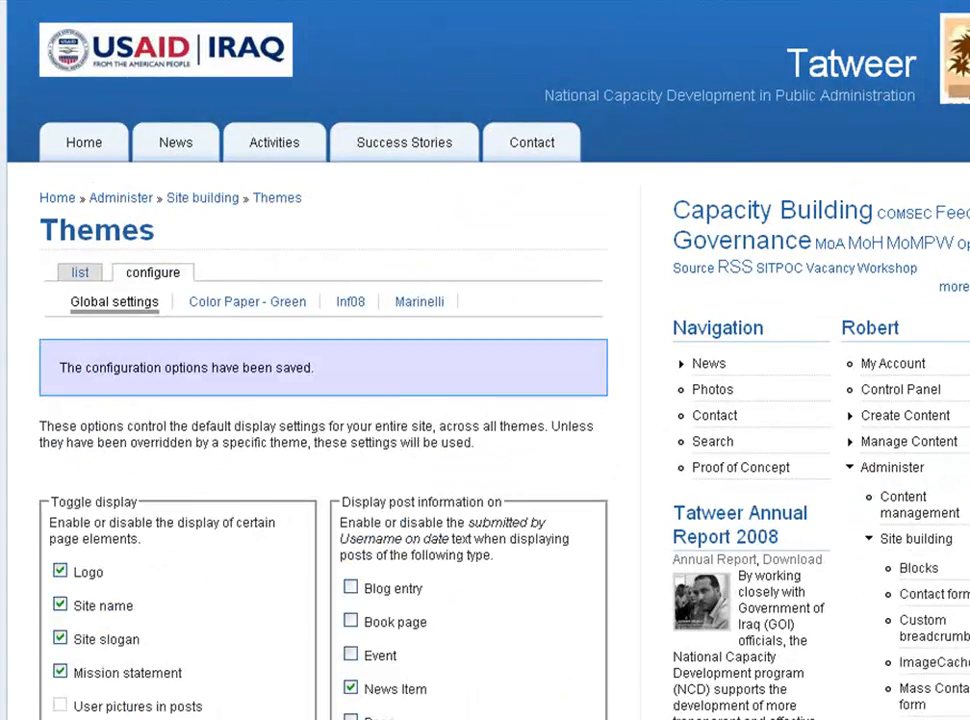
Turn off post information for News Item and Success Story in the global theme settings and save the configuration
{"action": "scroll", "coordinate": [353, 362], "scroll_direction": "down", "scroll_amount": 3}
{"action": "left_click", "coordinate": [351, 428]}
{"action": "left_click", "coordinate": [351, 596]}
{"action": "scroll", "coordinate": [560, 608], "scroll_direction": "down", "scroll_amount": 7}
{"action": "left_click", "coordinate": [145, 585]}
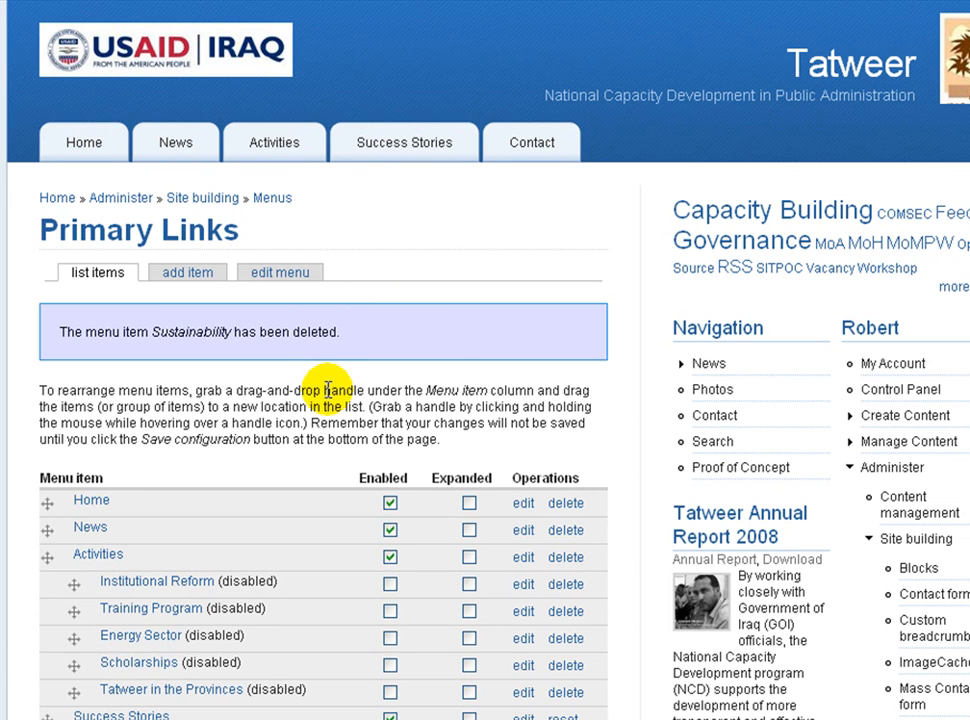
Move Success Stories above Activities in the Primary Links menu and save the configuration
{"action": "scroll", "coordinate": [328, 391], "scroll_direction": "down", "scroll_amount": 2}
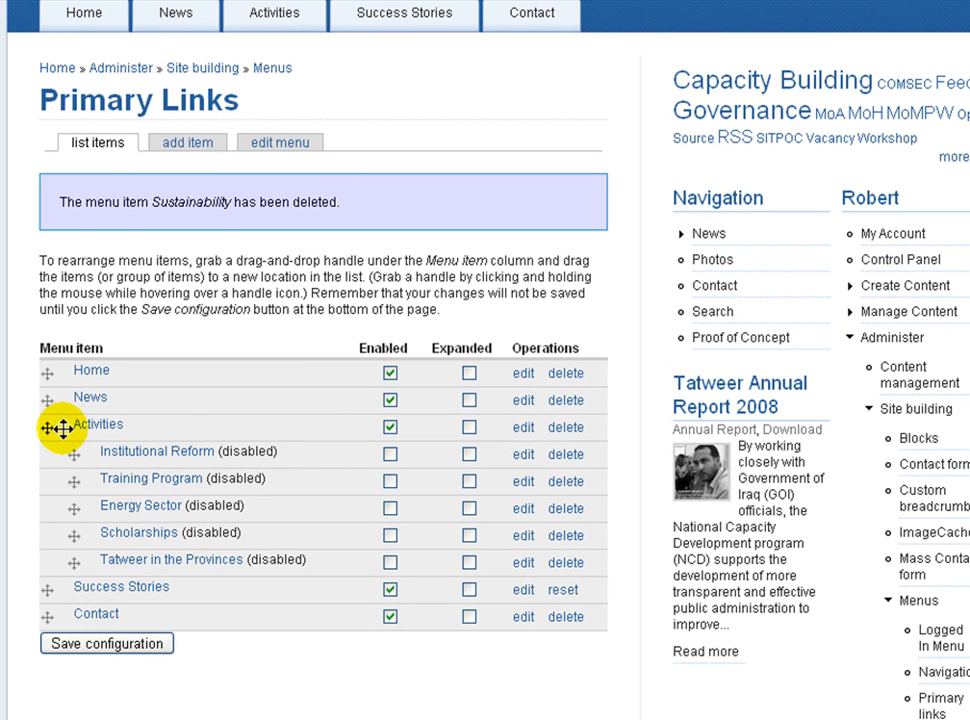
{"action": "scroll", "coordinate": [168, 414], "scroll_direction": "up", "scroll_amount": 2}
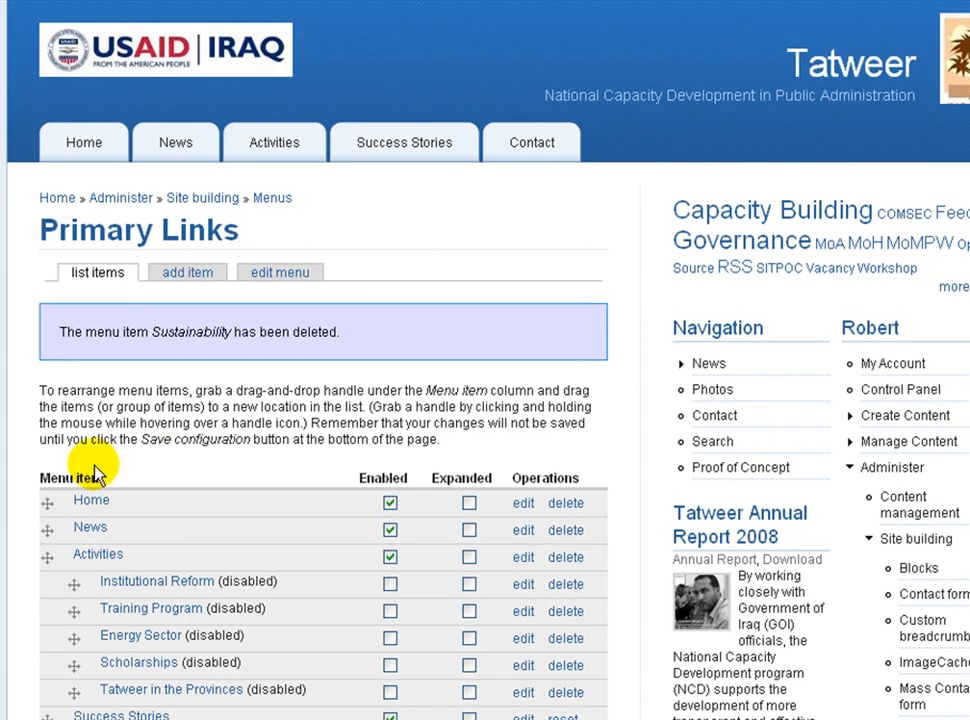
{"action": "left_click_drag", "start_coordinate": [47, 714], "coordinate": [40, 554]}
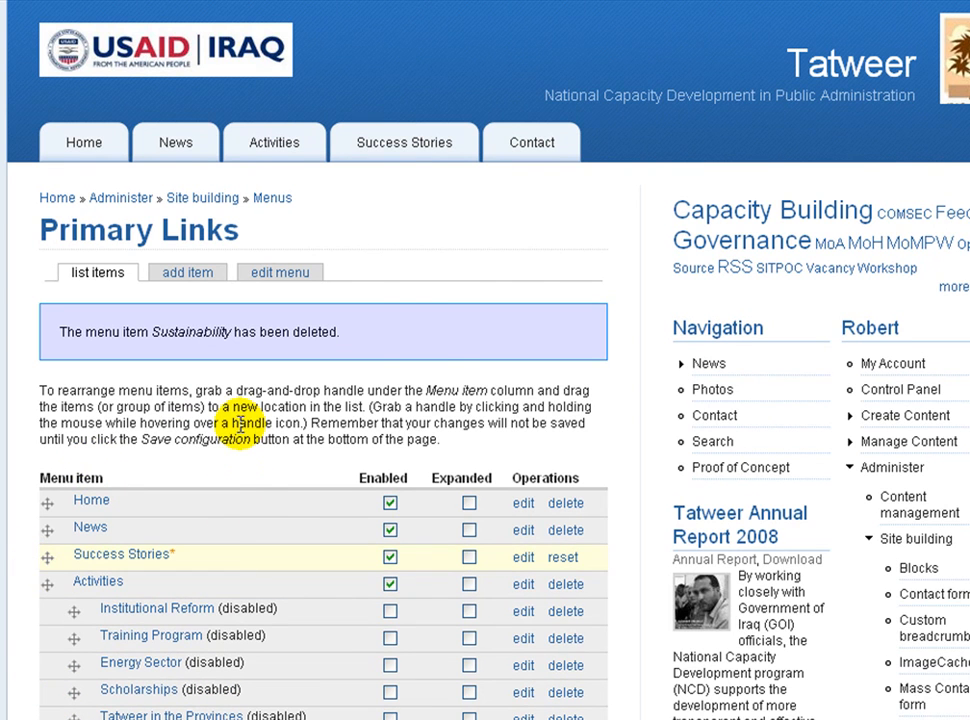
{"action": "scroll", "coordinate": [240, 425], "scroll_direction": "down", "scroll_amount": 2}
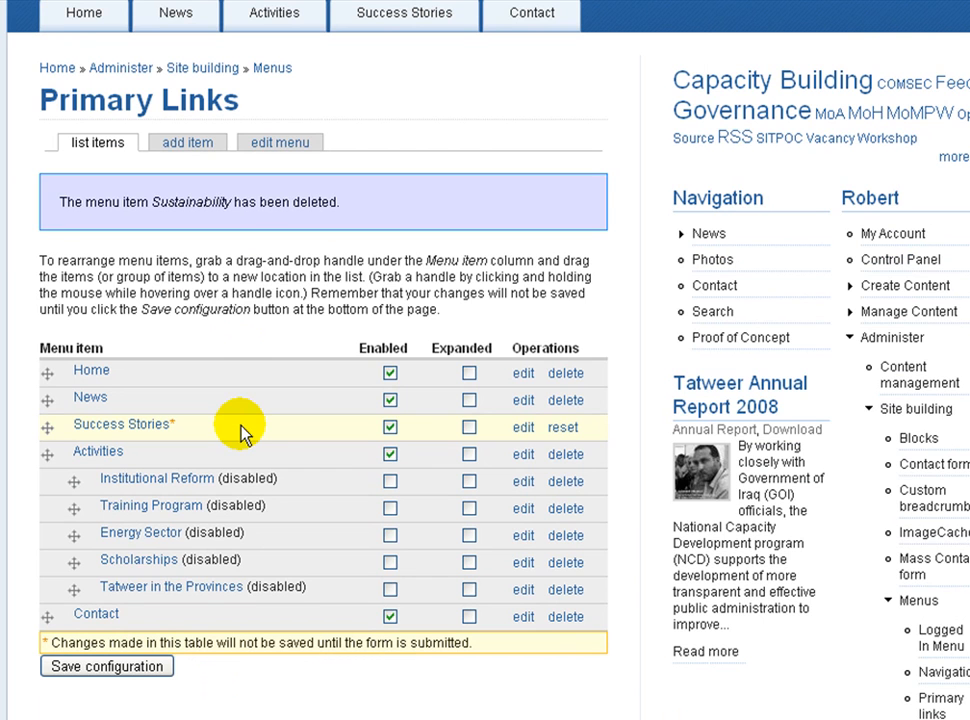
{"action": "left_click", "coordinate": [118, 668]}
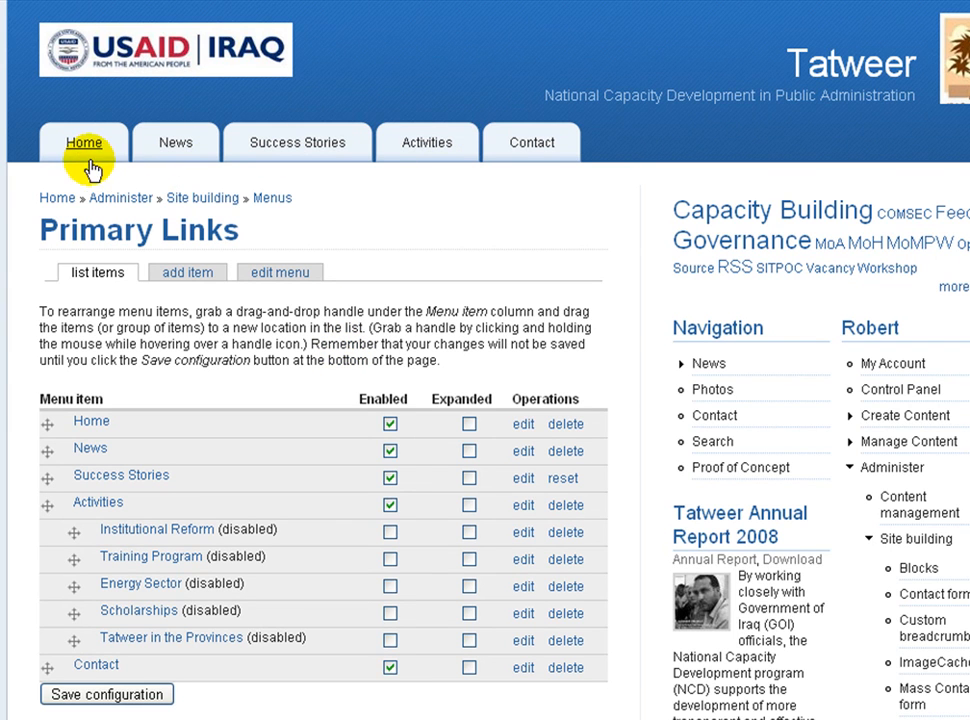
Disable the Success Stories menu item and save, and re-enable it and save the configuration again
{"action": "left_click", "coordinate": [390, 479]}
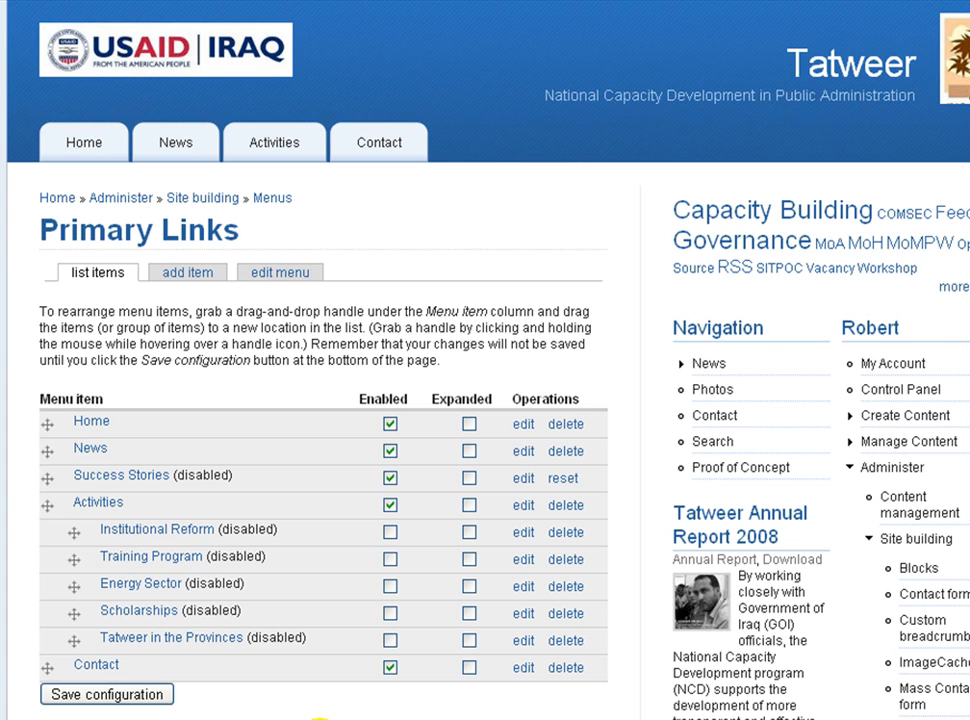
{"action": "mouse_move", "coordinate": [47, 478]}
{"action": "left_mouse_down"}
{"action": "mouse_move", "coordinate": [47, 449]}
{"action": "mouse_move", "coordinate": [45, 478]}
{"action": "left_mouse_up"}
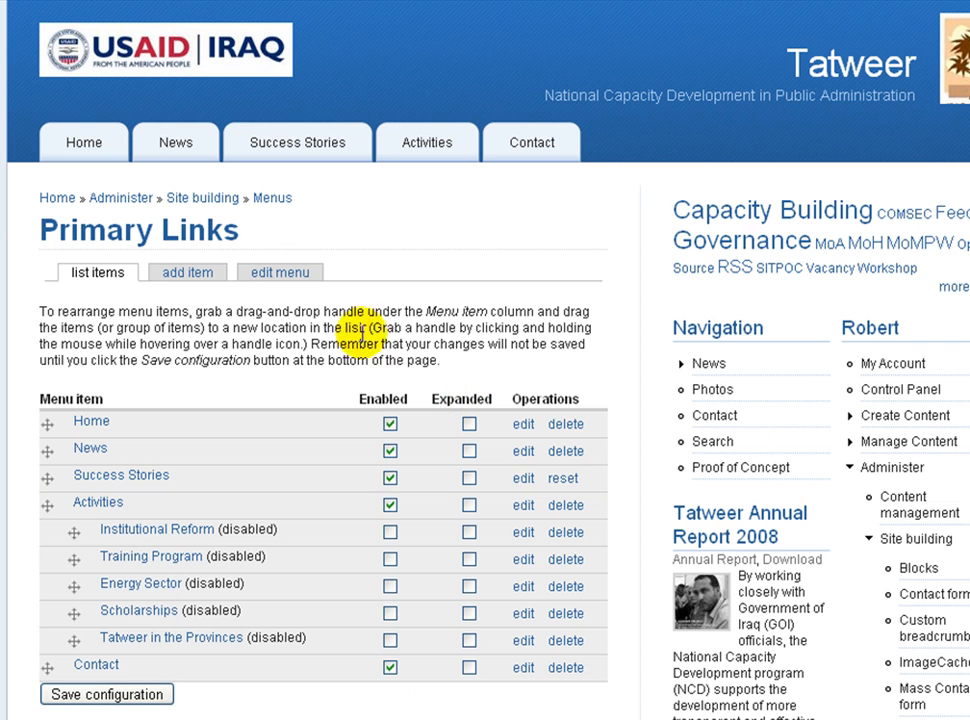
Examine the form for adding a Primary Links item, including its path, title, description, parent and weight settings, and return to the item list
{"action": "left_click", "coordinate": [188, 275]}
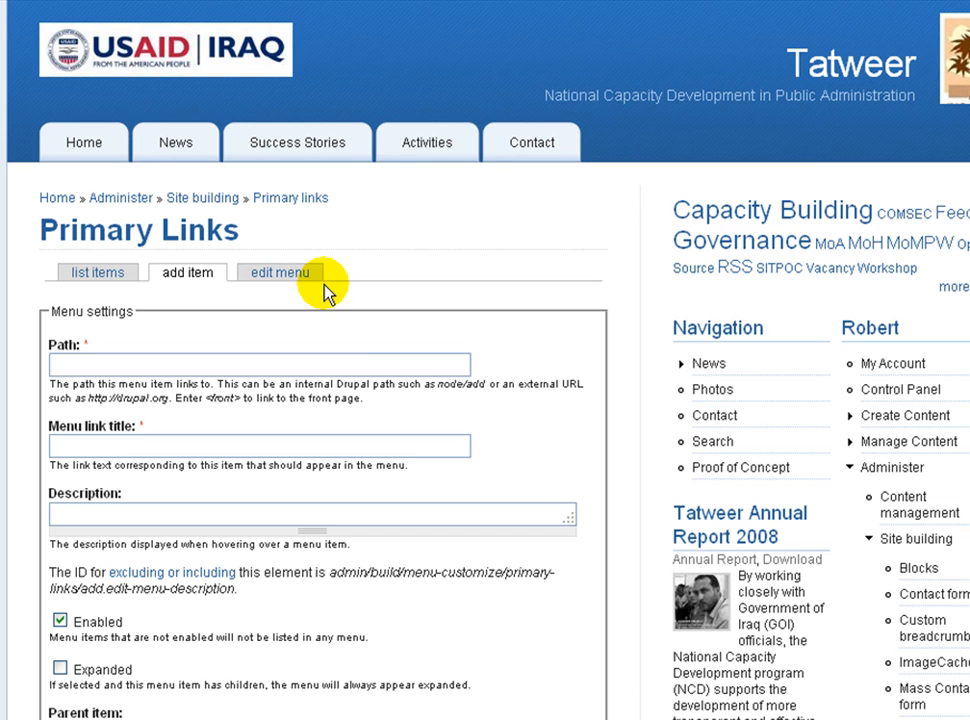
{"action": "left_click", "coordinate": [301, 368]}
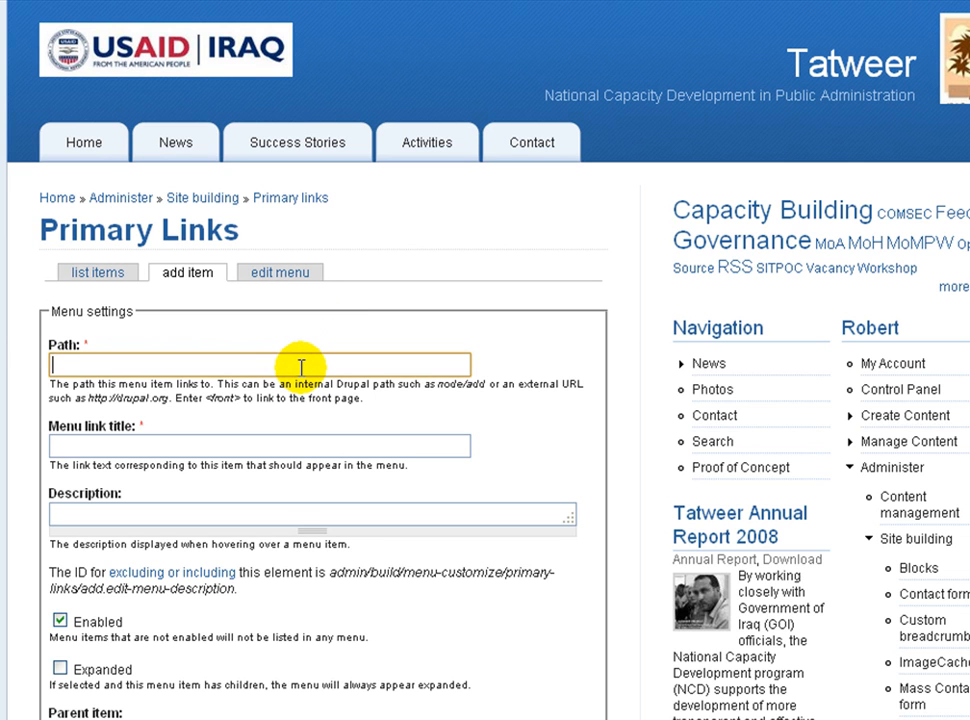
{"action": "left_click_drag", "start_coordinate": [383, 396], "coordinate": [50, 390]}
{"action": "left_click", "coordinate": [104, 370]}
{"action": "scroll", "coordinate": [574, 390], "scroll_direction": "down", "scroll_amount": 3}
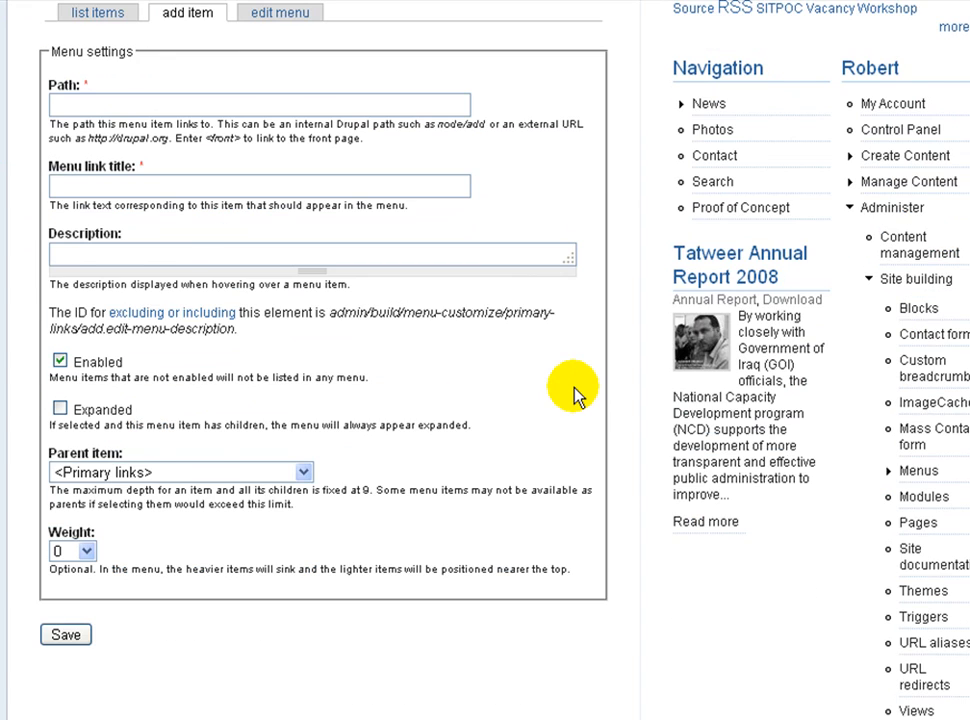
{"action": "scroll", "coordinate": [574, 390], "scroll_direction": "up", "scroll_amount": 1}
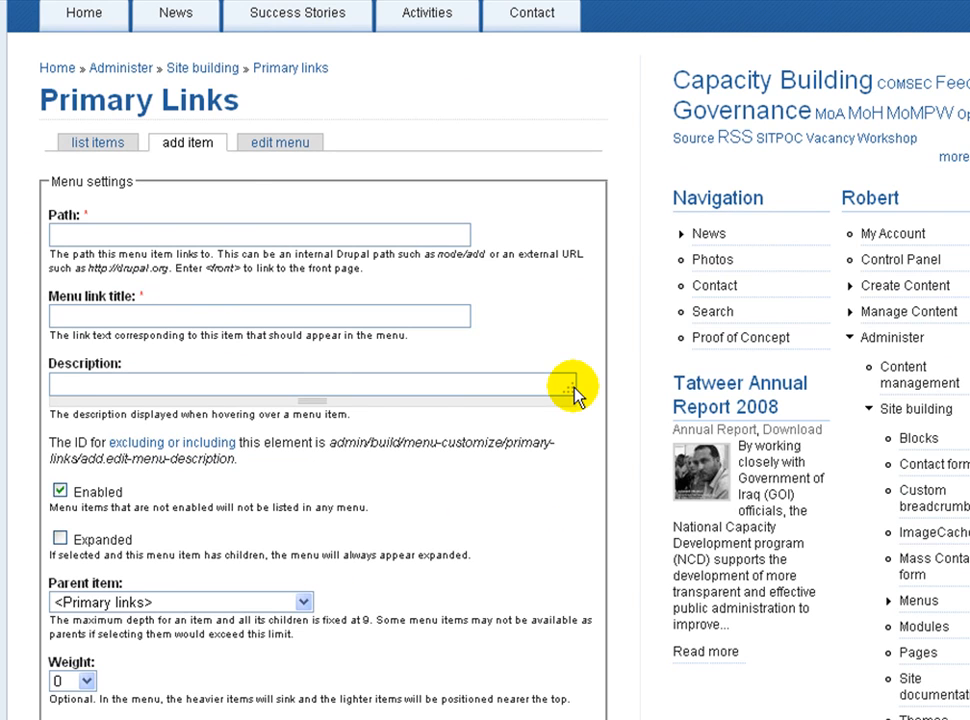
{"action": "scroll", "coordinate": [575, 393], "scroll_direction": "up", "scroll_amount": 1}
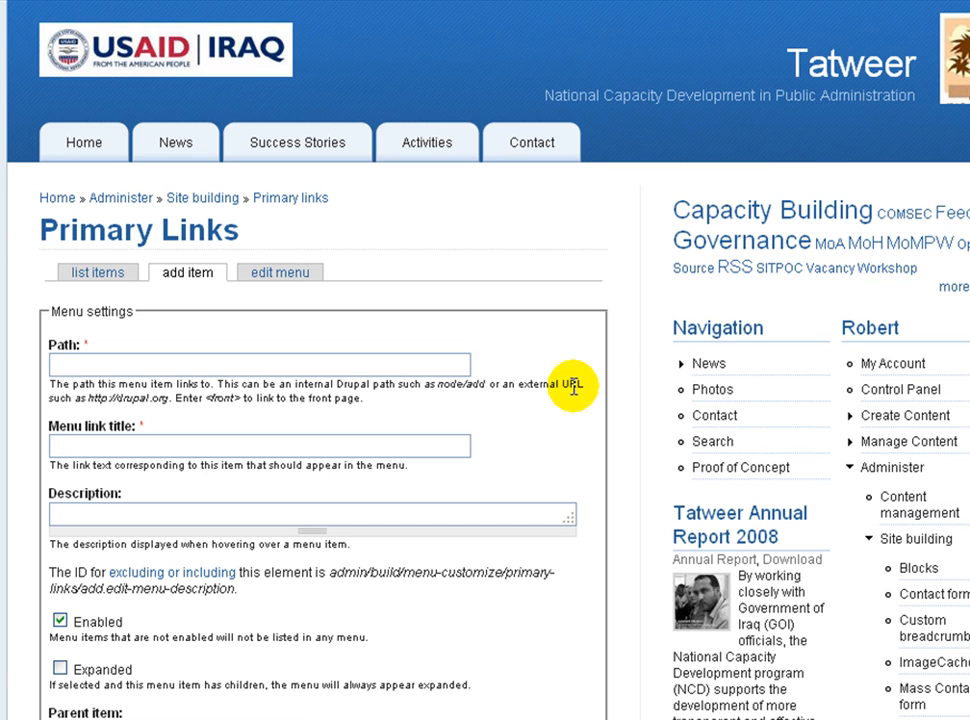
{"action": "left_click", "coordinate": [100, 274]}
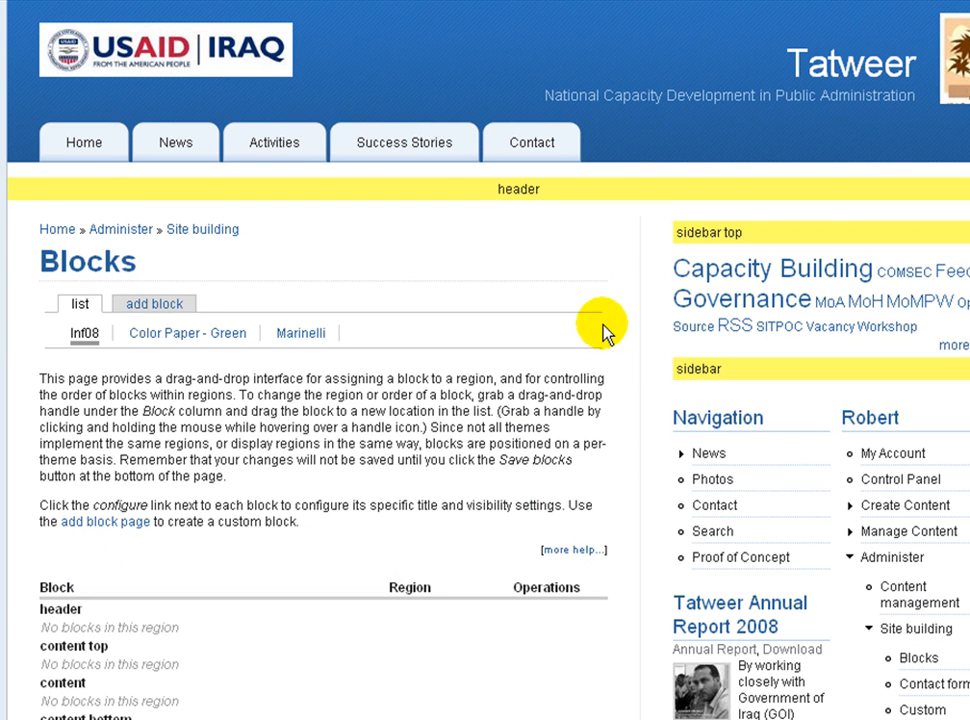
Examine the Blocks administration page, comparing the highlighted header, sidebar, content and footer regions with the blocks assigned to each region
{"action": "scroll", "coordinate": [478, 408], "scroll_direction": "down", "scroll_amount": 3}
{"action": "scroll", "coordinate": [478, 408], "scroll_direction": "up", "scroll_amount": 3}
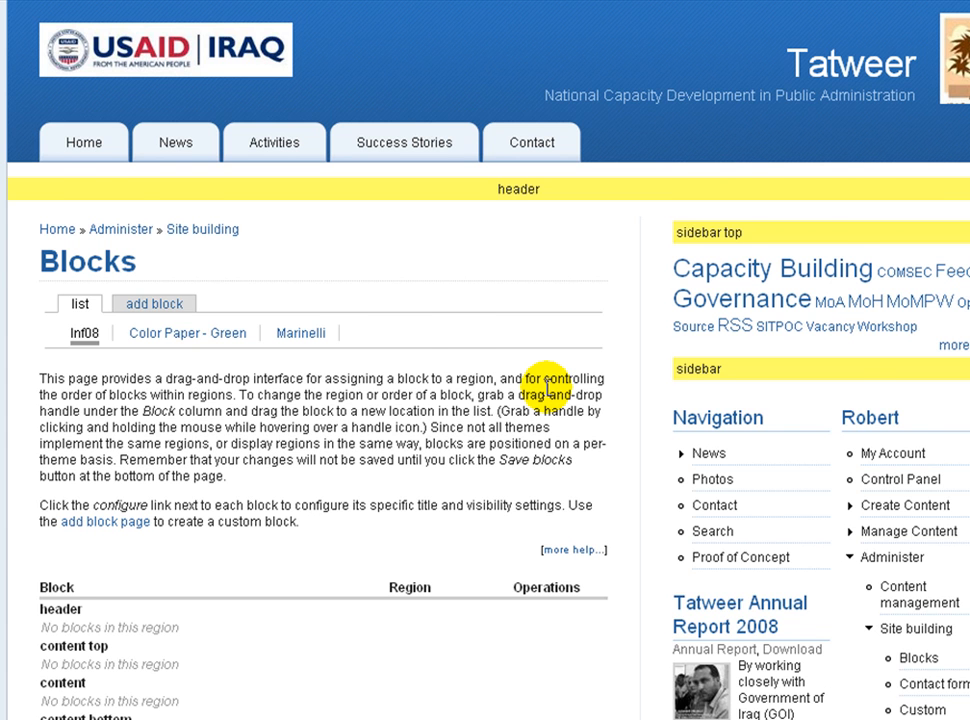
{"action": "scroll", "coordinate": [548, 385], "scroll_direction": "down", "scroll_amount": 3}
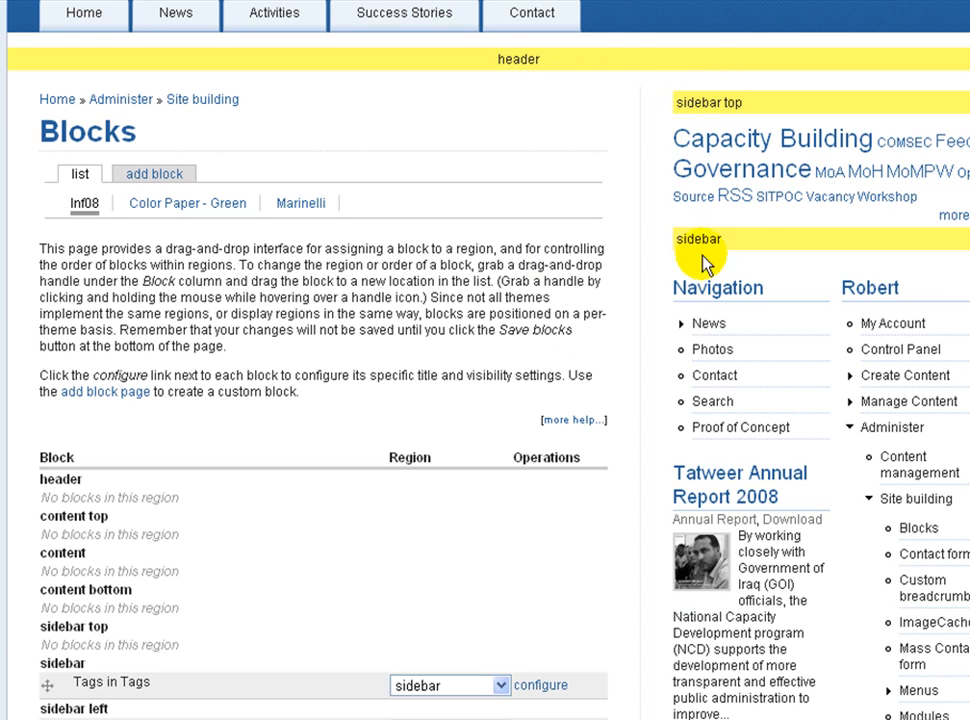
{"action": "scroll", "coordinate": [733, 250], "scroll_direction": "down", "scroll_amount": 5}
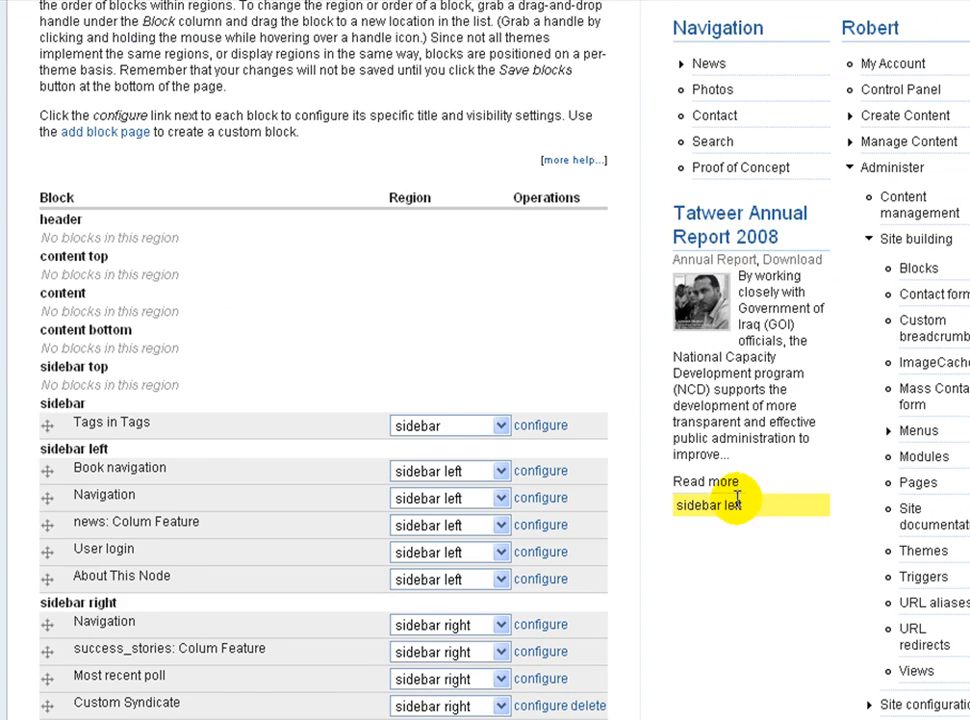
{"action": "scroll", "coordinate": [737, 497], "scroll_direction": "down", "scroll_amount": 20}
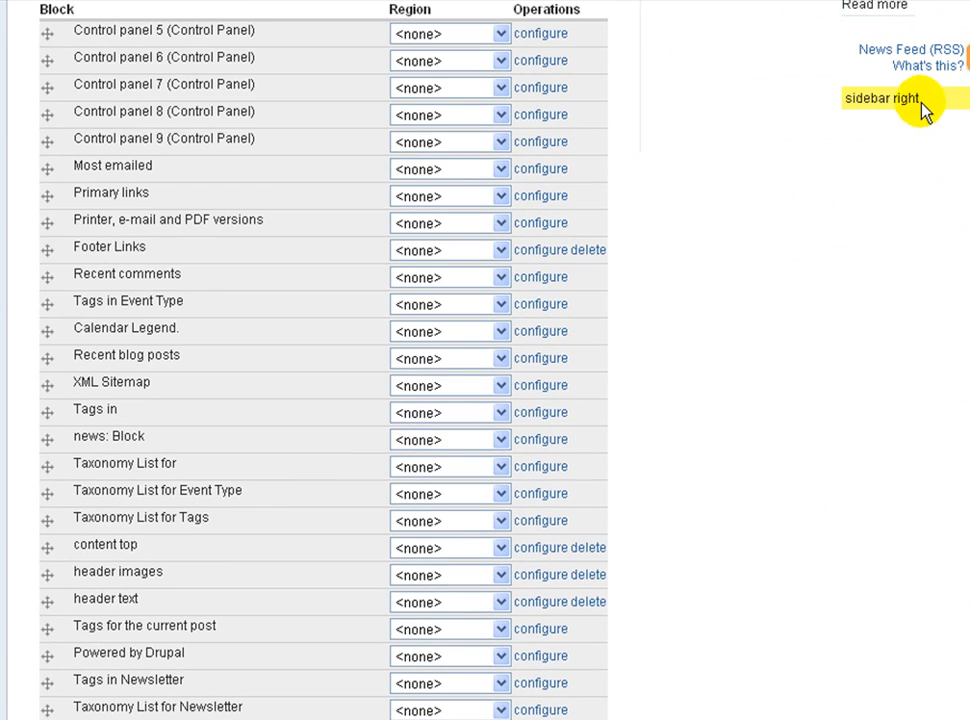
{"action": "scroll", "coordinate": [924, 112], "scroll_direction": "up", "scroll_amount": 20}
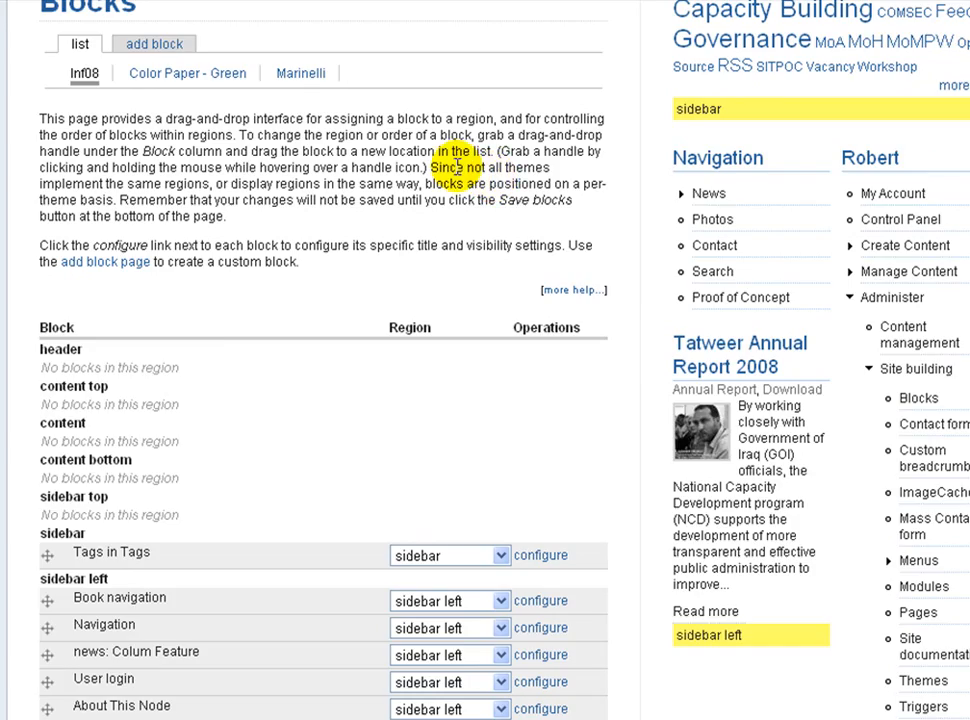
{"action": "scroll", "coordinate": [460, 176], "scroll_direction": "up", "scroll_amount": 3}
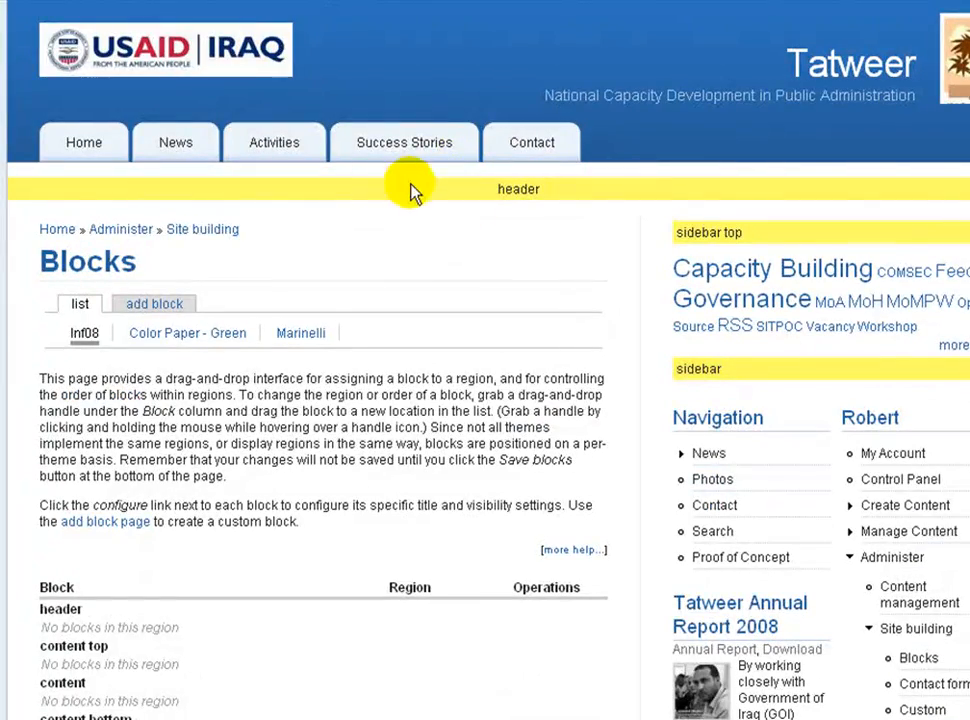
{"action": "scroll", "coordinate": [470, 308], "scroll_direction": "down", "scroll_amount": 20}
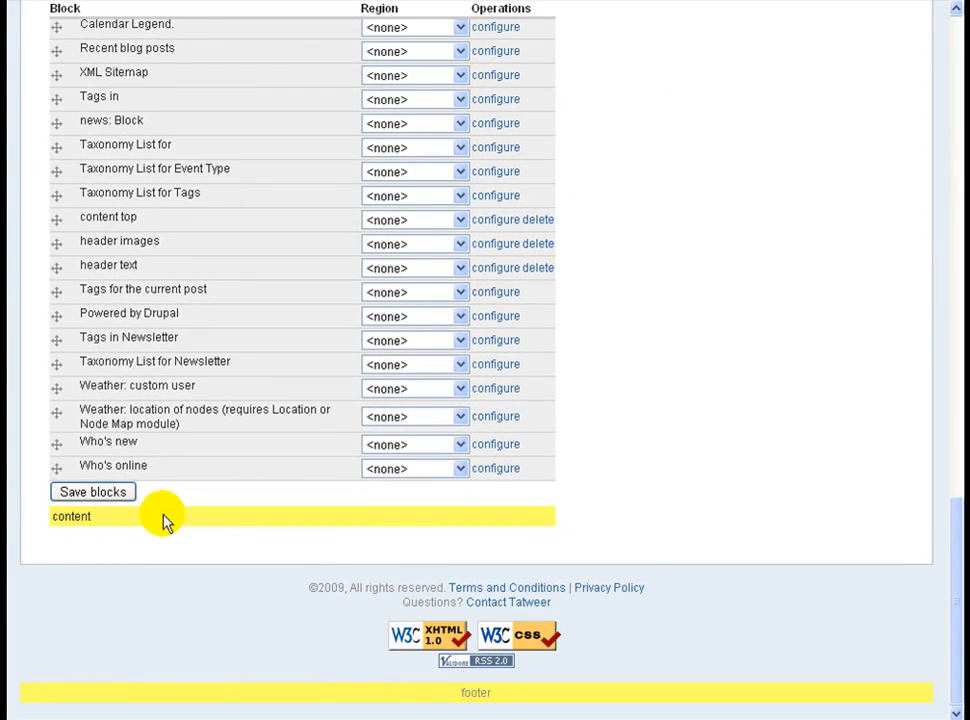
{"action": "scroll", "coordinate": [314, 556], "scroll_direction": "up", "scroll_amount": 20}
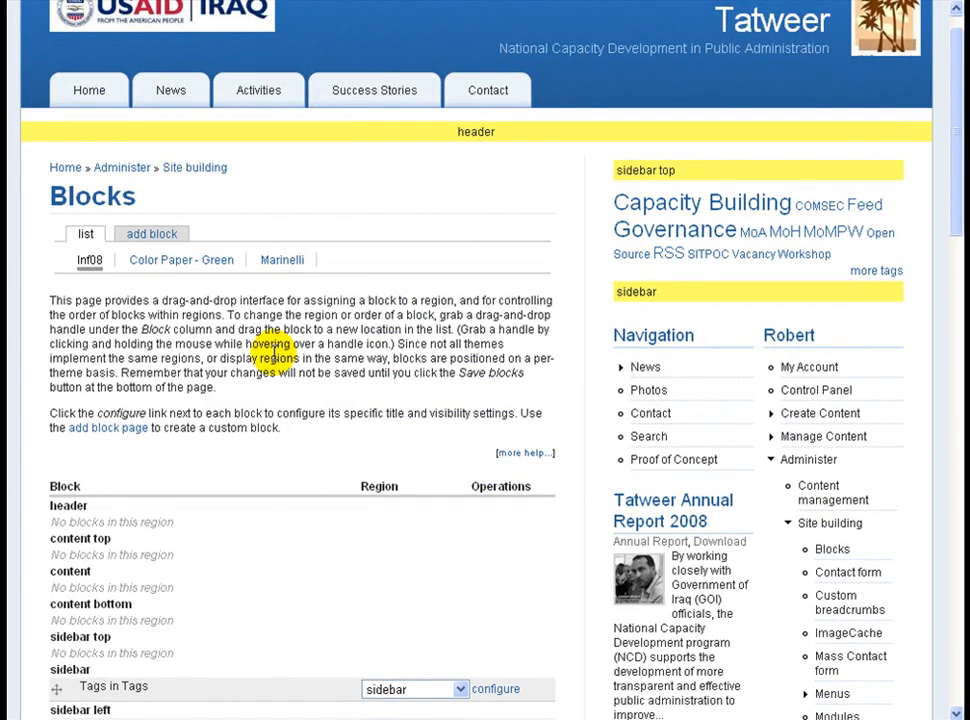
Move the Tags in Tags block from the sidebar region to the end of sidebar left, below About This Node, and save the blocks
{"action": "scroll", "coordinate": [272, 350], "scroll_direction": "down", "scroll_amount": 5}
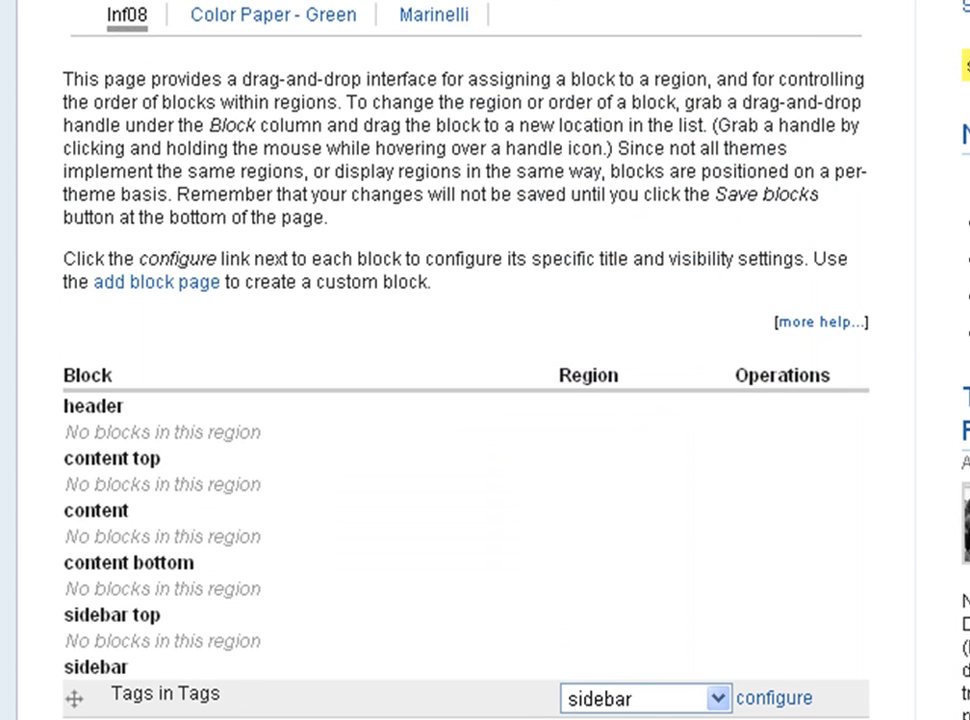
{"action": "scroll", "coordinate": [466, 400], "scroll_direction": "down", "scroll_amount": 2}
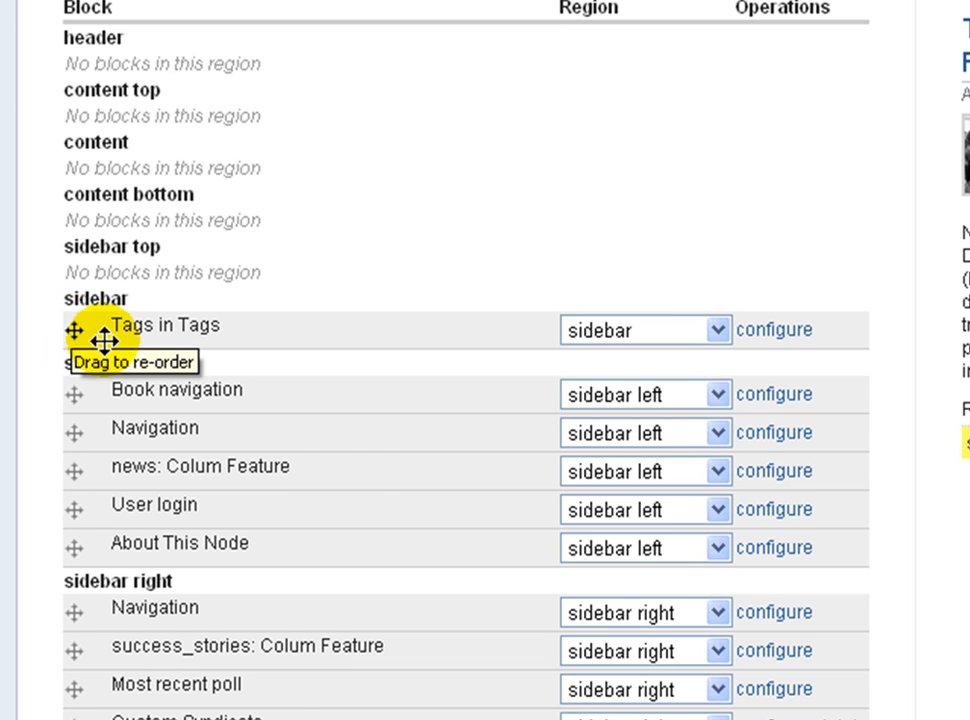
{"action": "scroll", "coordinate": [895, 395], "scroll_direction": "down", "scroll_amount": 2}
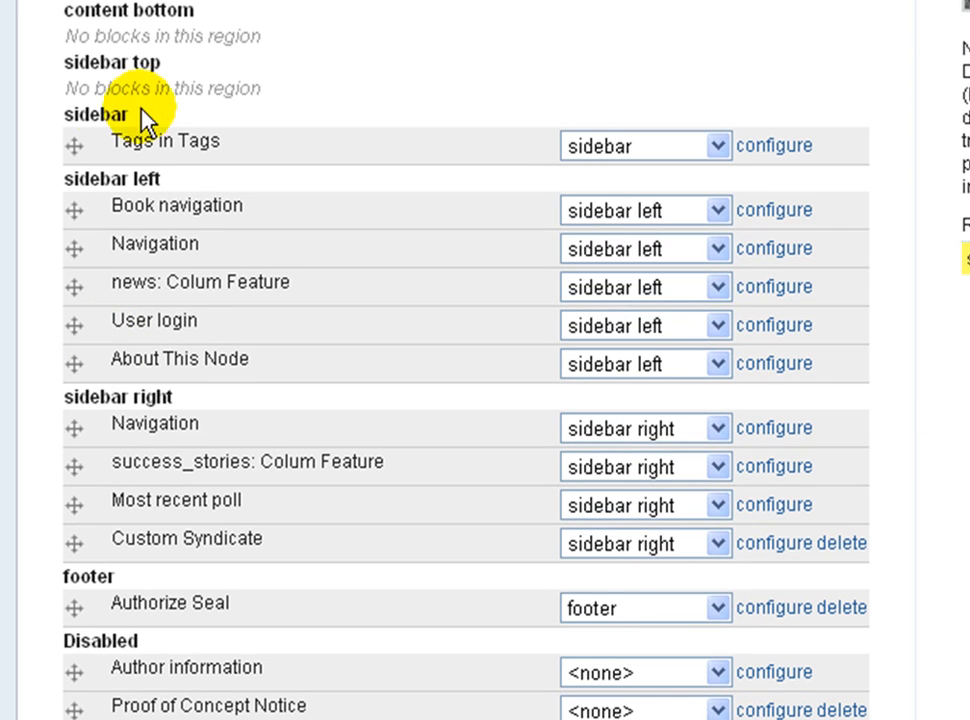
{"action": "left_click_drag", "start_coordinate": [69, 143], "coordinate": [72, 386]}
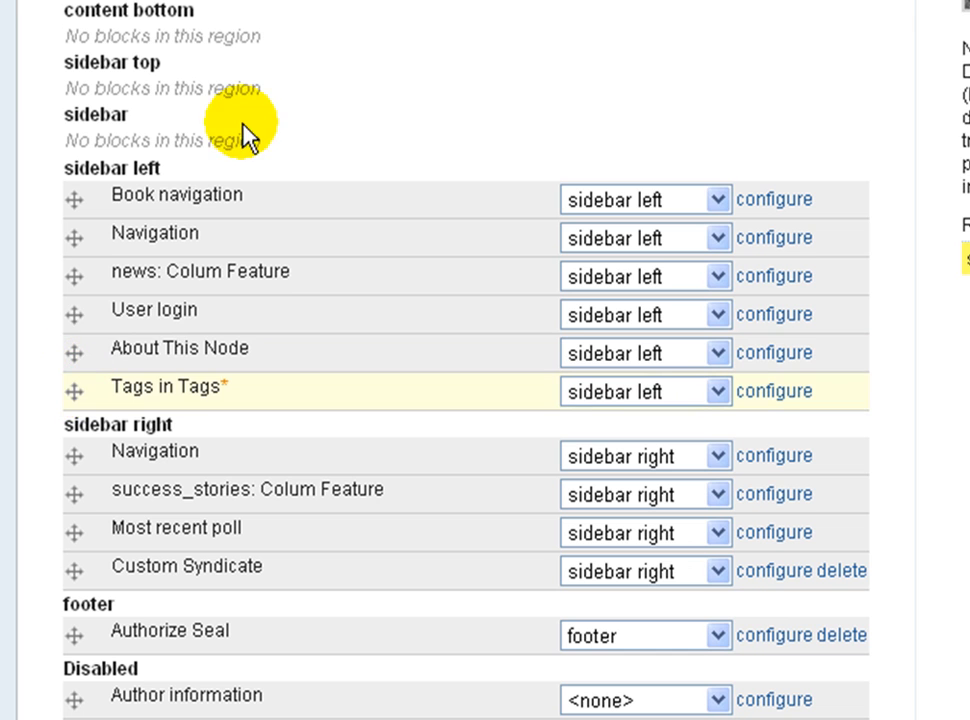
{"action": "scroll", "coordinate": [30, 87], "scroll_direction": "down", "scroll_amount": 12}
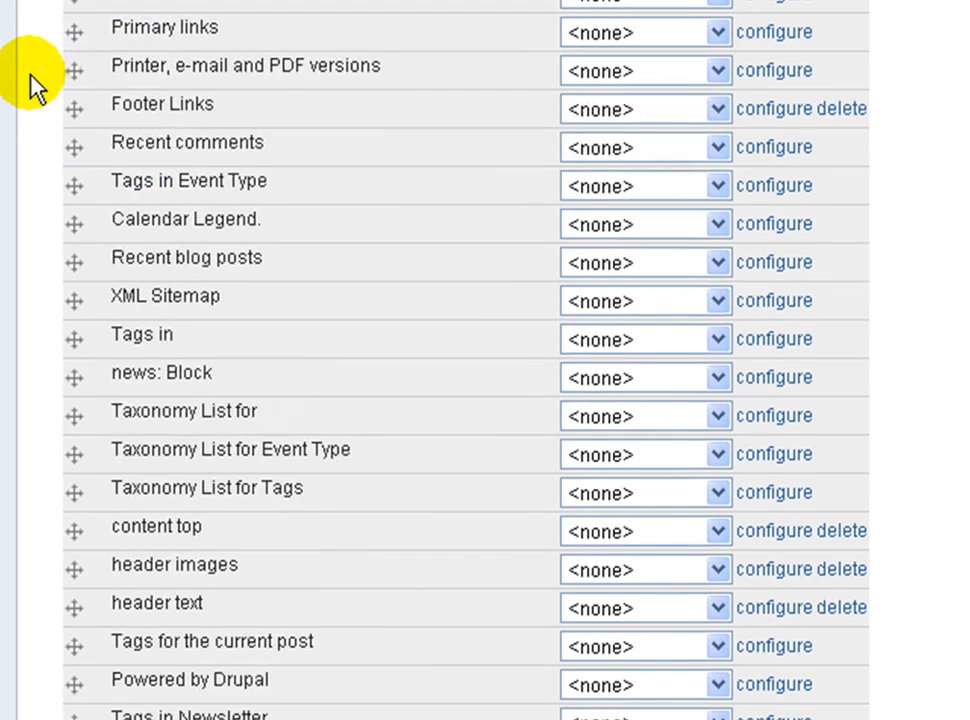
{"action": "left_click", "coordinate": [186, 383]}
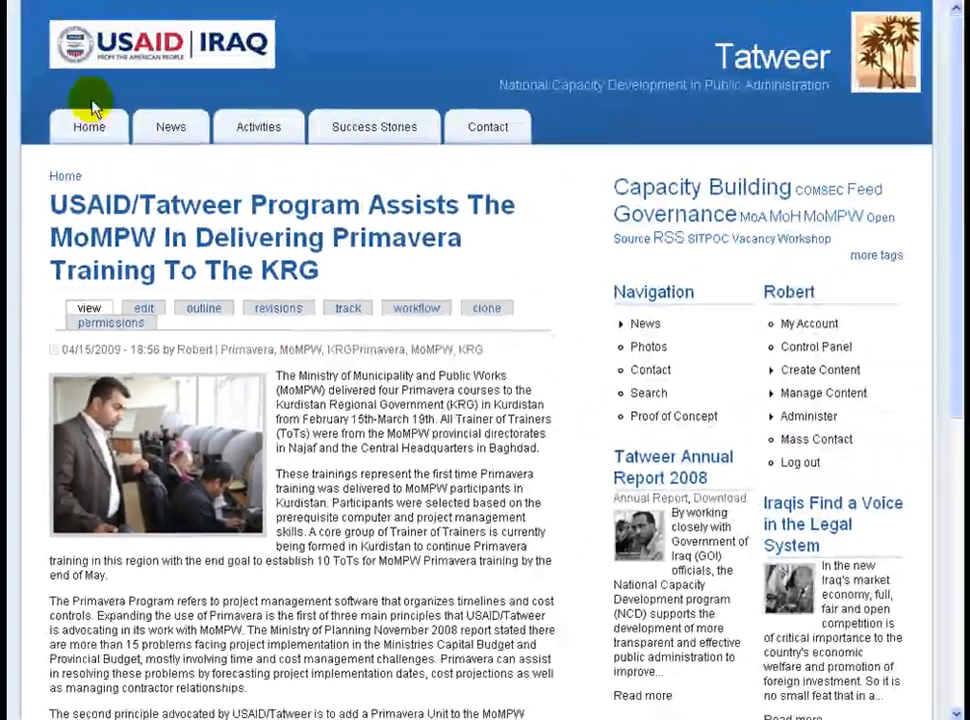
Open the home page and examine the tag cloud's placement in the sidebar and the layout of the feature and news sections
{"action": "left_click", "coordinate": [98, 34]}
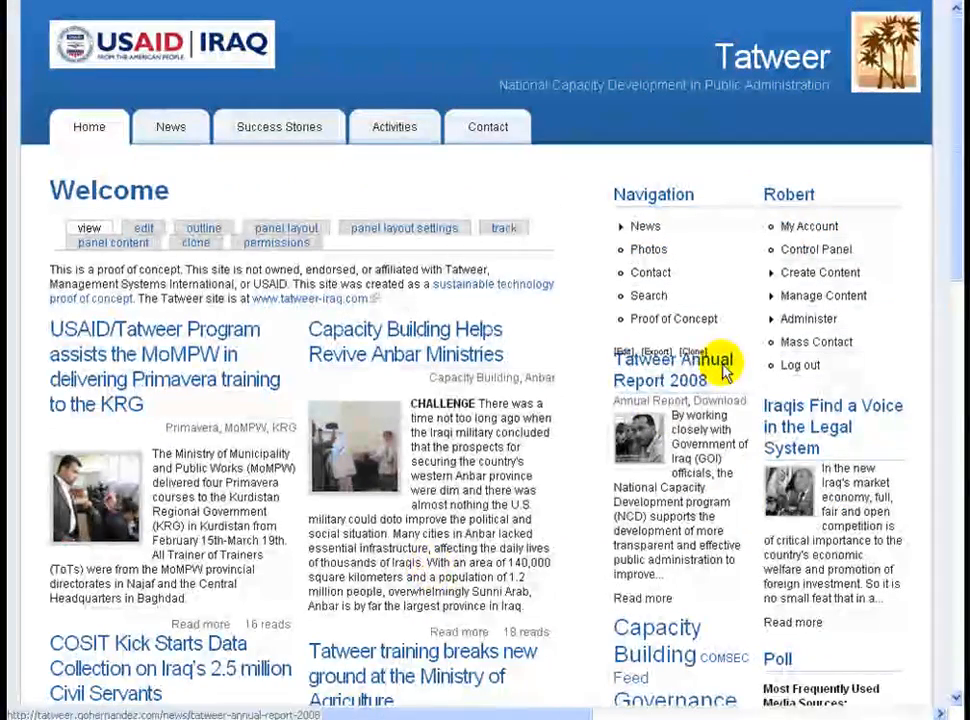
{"action": "scroll", "coordinate": [838, 320], "scroll_direction": "down", "scroll_amount": 5}
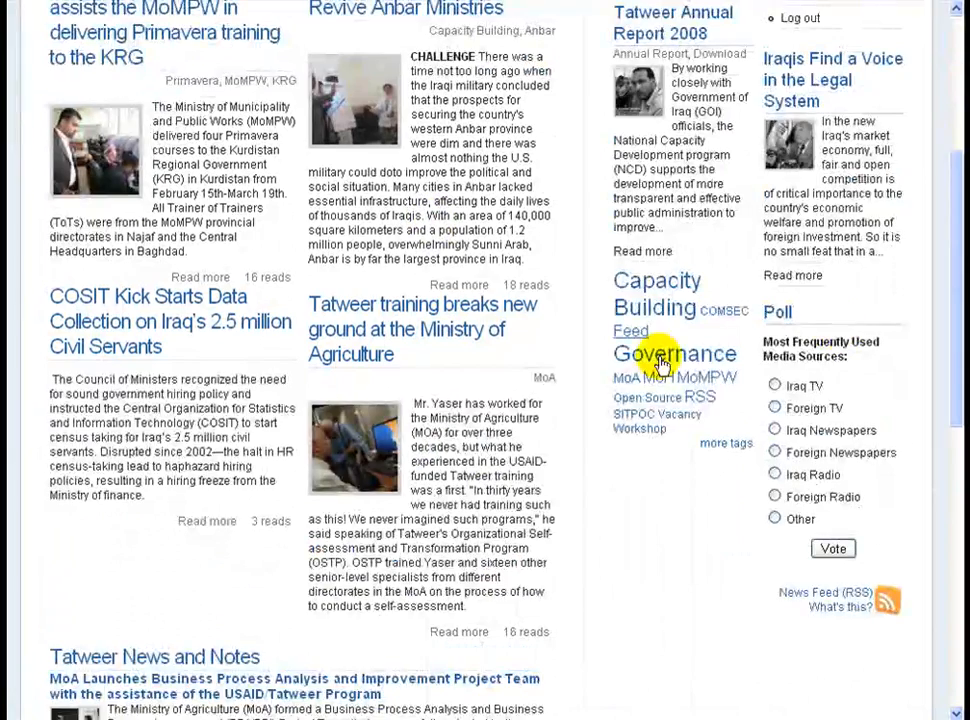
{"action": "scroll", "coordinate": [760, 515], "scroll_direction": "up", "scroll_amount": 5}
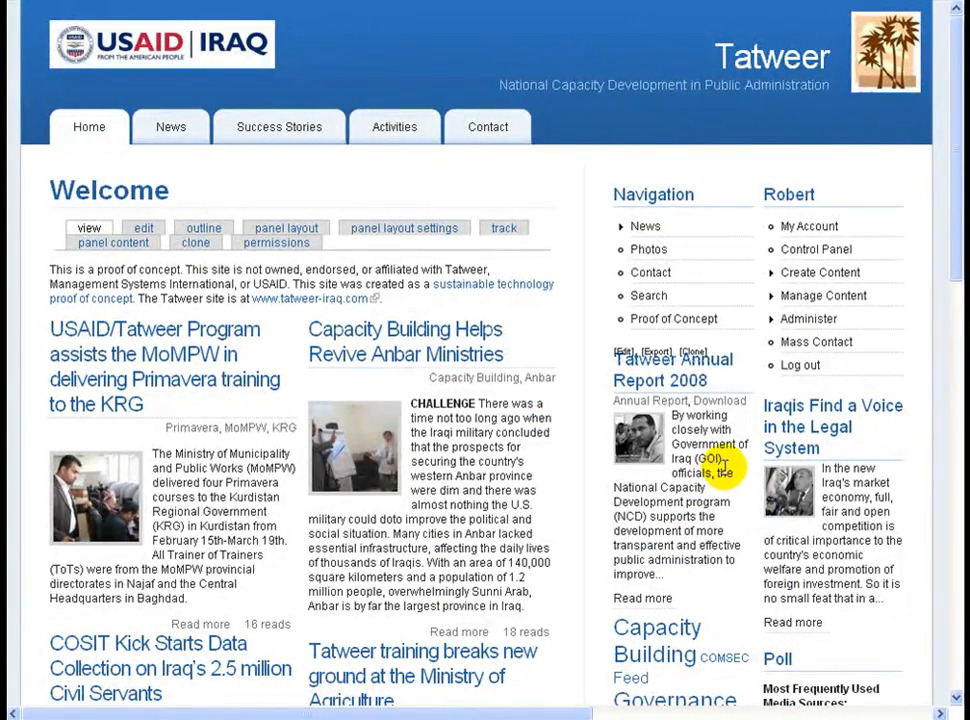
{"action": "scroll", "coordinate": [724, 465], "scroll_direction": "down", "scroll_amount": 3}
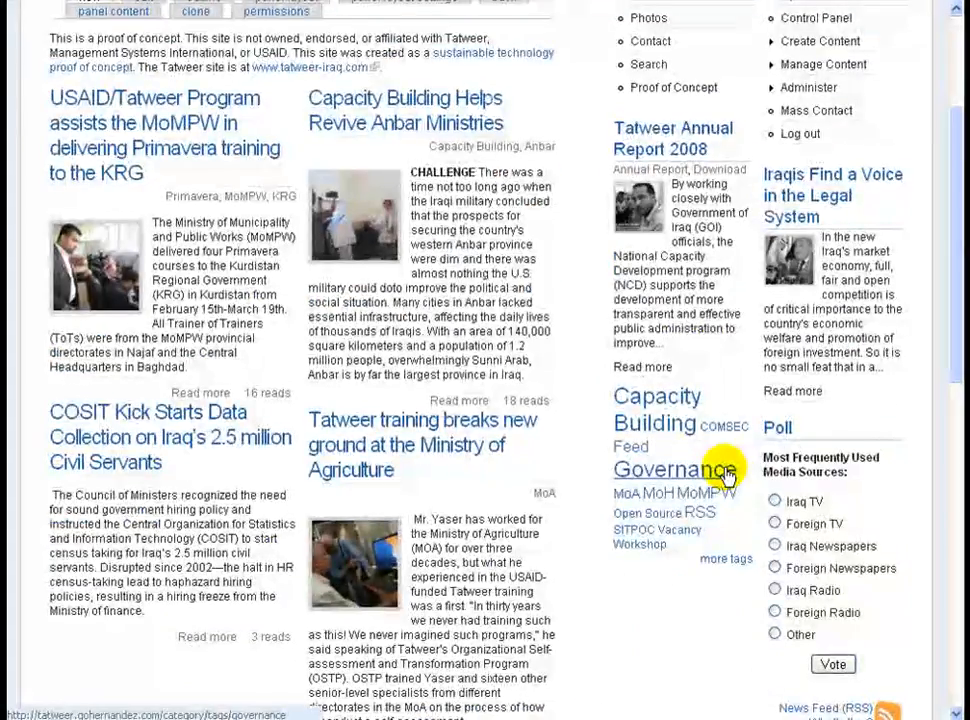
{"action": "scroll", "coordinate": [724, 468], "scroll_direction": "up", "scroll_amount": 3}
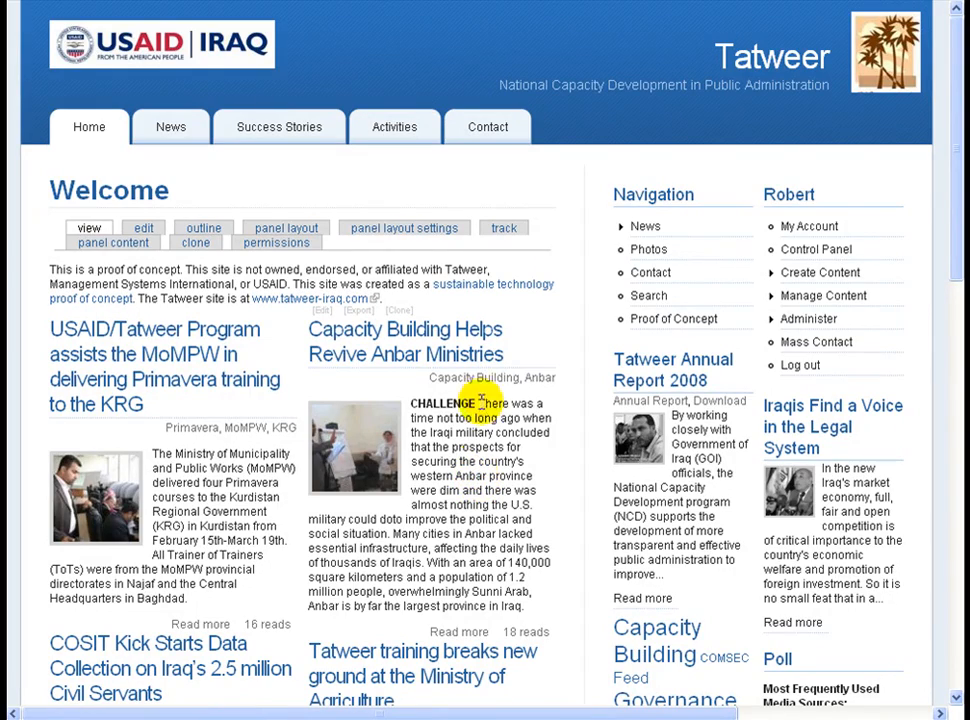
{"action": "scroll", "coordinate": [478, 397], "scroll_direction": "down", "scroll_amount": 5}
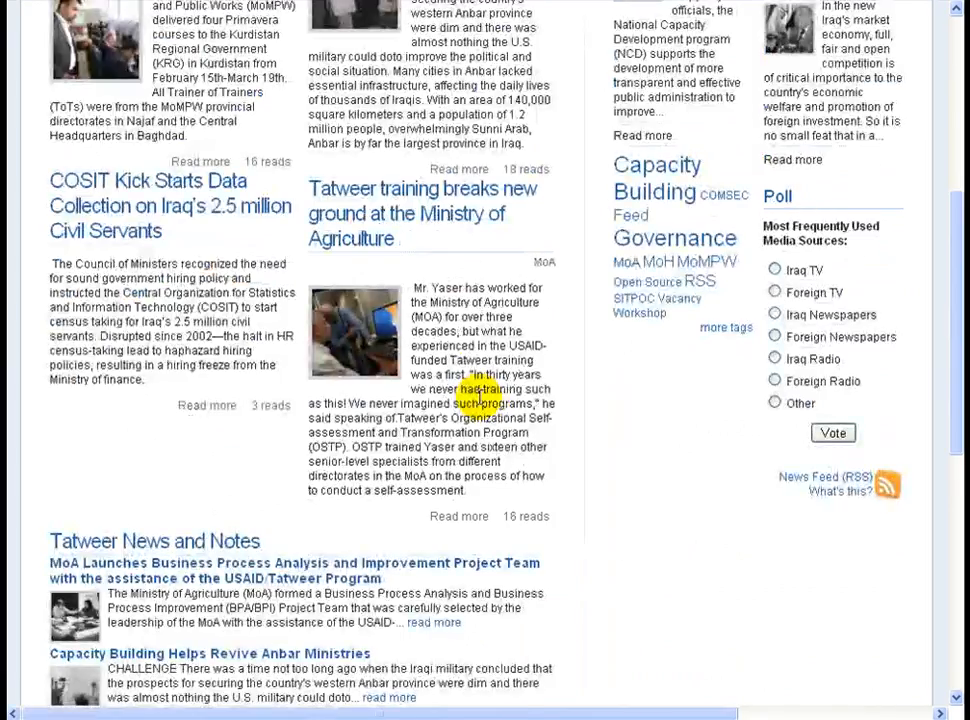
{"action": "scroll", "coordinate": [478, 397], "scroll_direction": "down", "scroll_amount": 3}
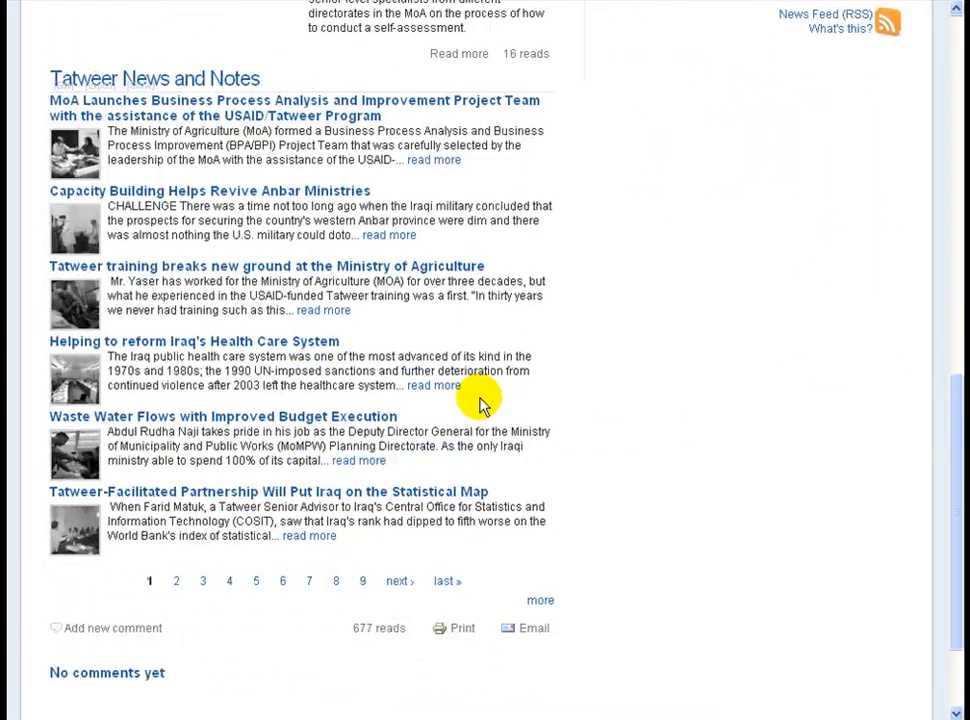
{"action": "scroll", "coordinate": [478, 396], "scroll_direction": "up", "scroll_amount": 5}
{"action": "scroll", "coordinate": [478, 397], "scroll_direction": "up", "scroll_amount": 3}
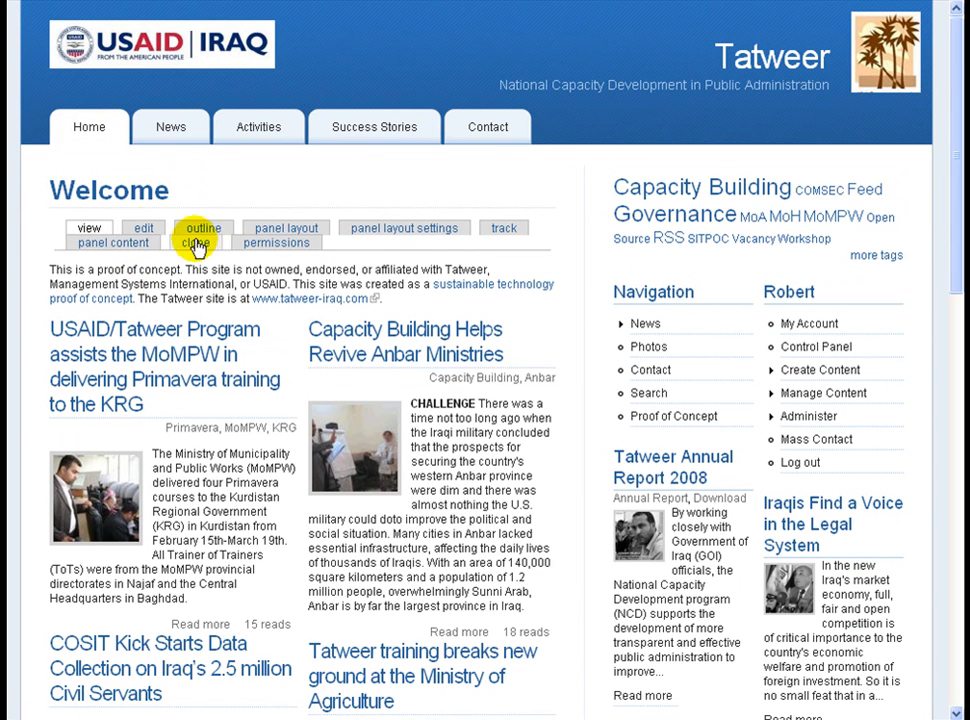
Swap the New Features and Success Stories Features panes between Left above and Right above in the Welcome panel content, save, and reload the home page
{"action": "left_click", "coordinate": [122, 246]}
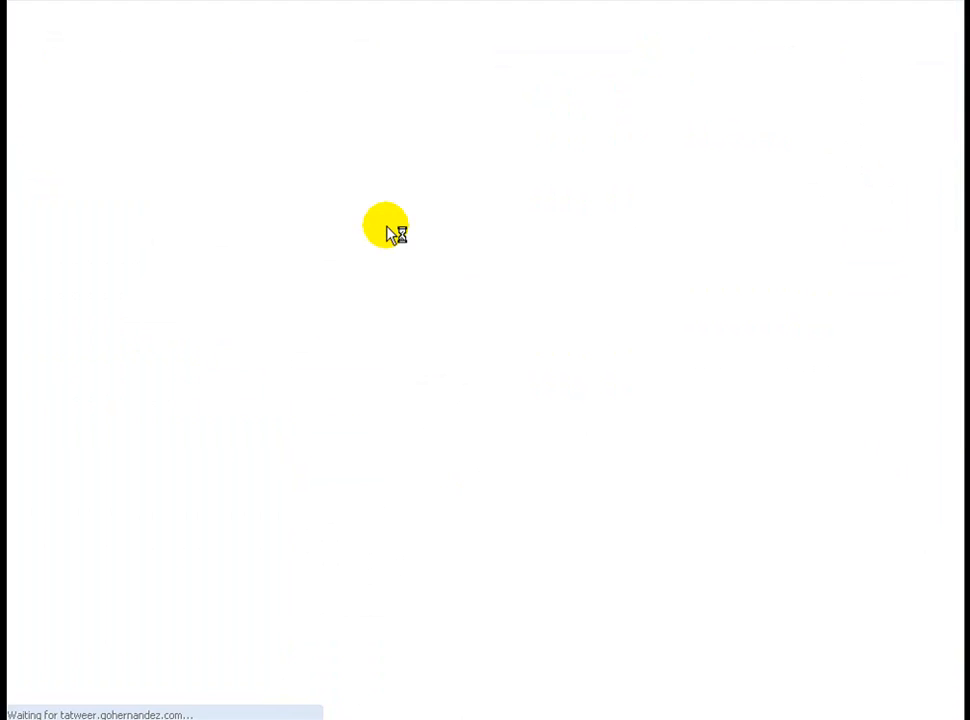
{"action": "scroll", "coordinate": [411, 305], "scroll_direction": "down", "scroll_amount": 3}
{"action": "scroll", "coordinate": [411, 305], "scroll_direction": "down", "scroll_amount": 3}
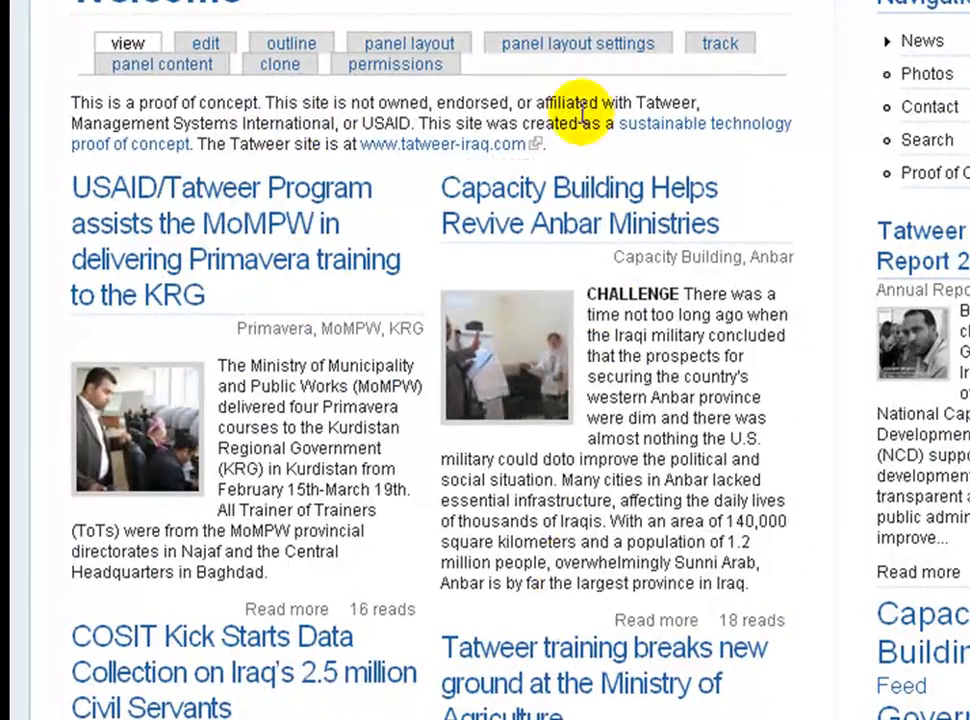
{"action": "scroll", "coordinate": [725, 411], "scroll_direction": "down", "scroll_amount": 8}
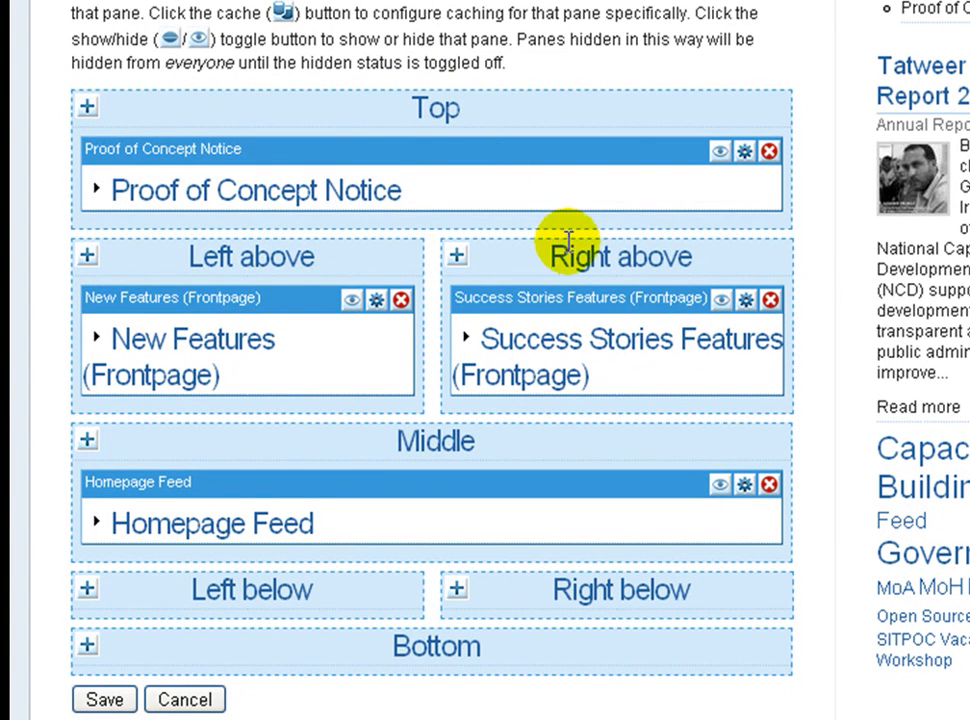
{"action": "left_click_drag", "start_coordinate": [130, 298], "coordinate": [230, 305]}
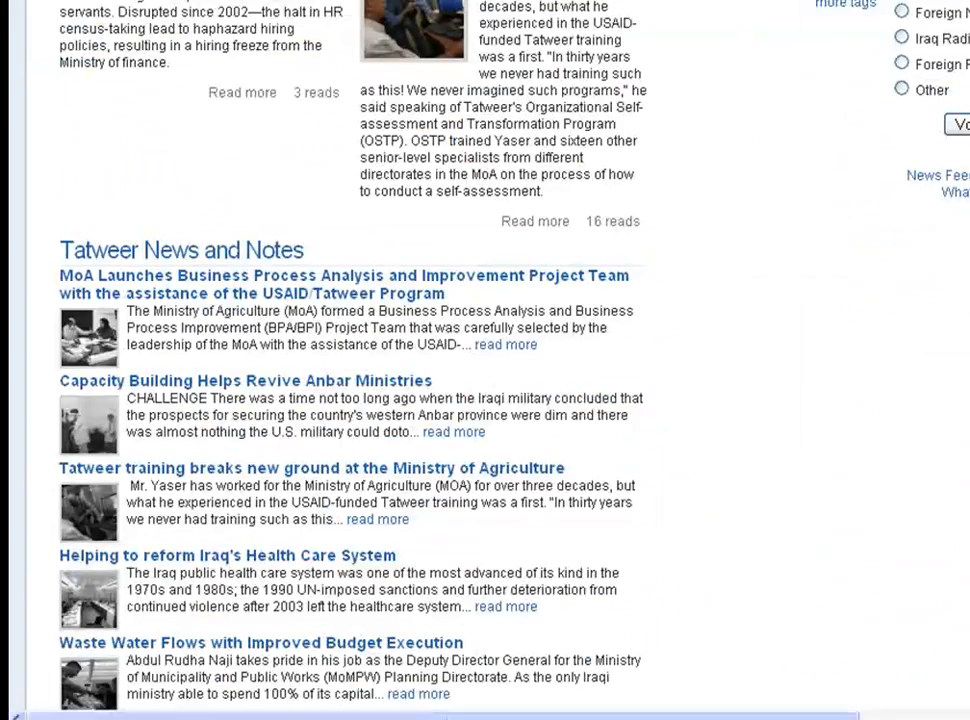
{"action": "scroll", "coordinate": [320, 61], "scroll_direction": "up", "scroll_amount": 7}
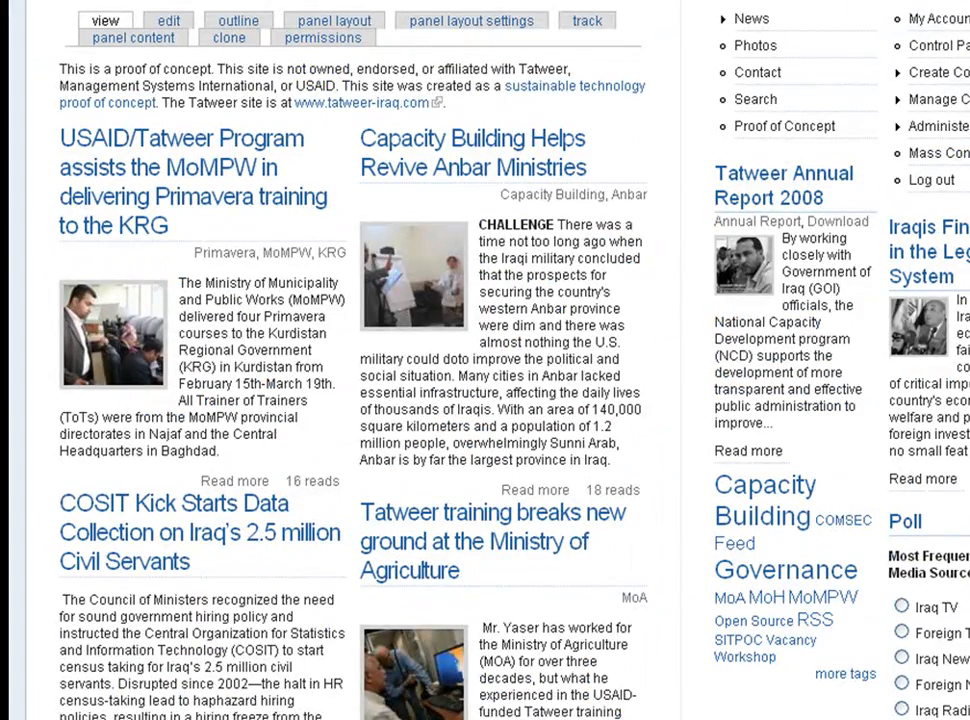
{"action": "key", "text": "F5"}
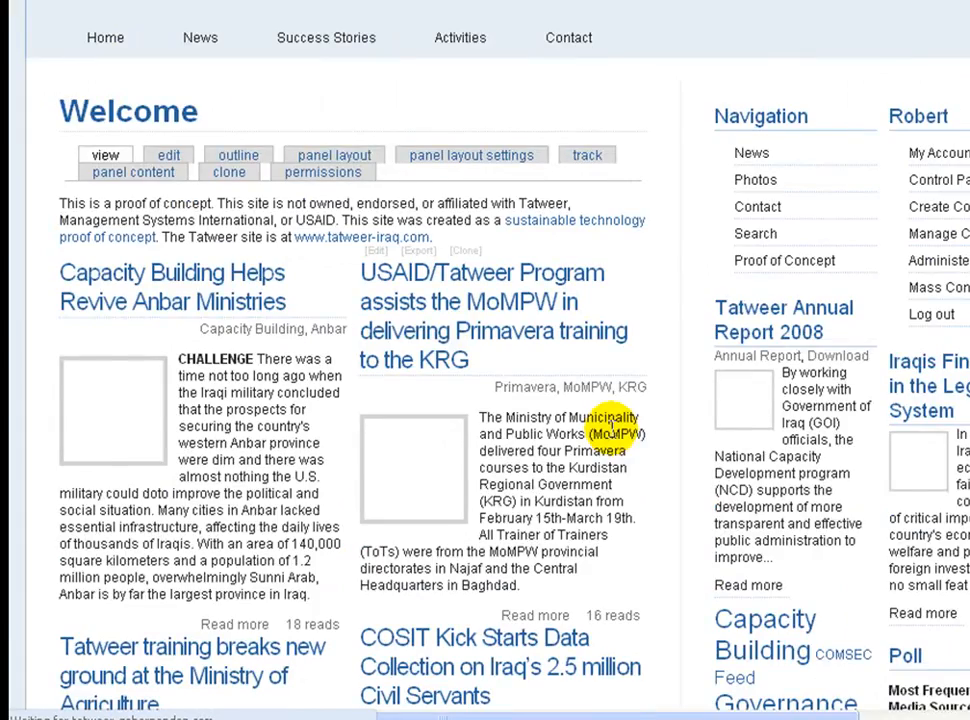
Move Success Stories Features back to Right above and New Features back to Left above in the Welcome page's panel content
{"action": "scroll", "coordinate": [613, 428], "scroll_direction": "down", "scroll_amount": 2}
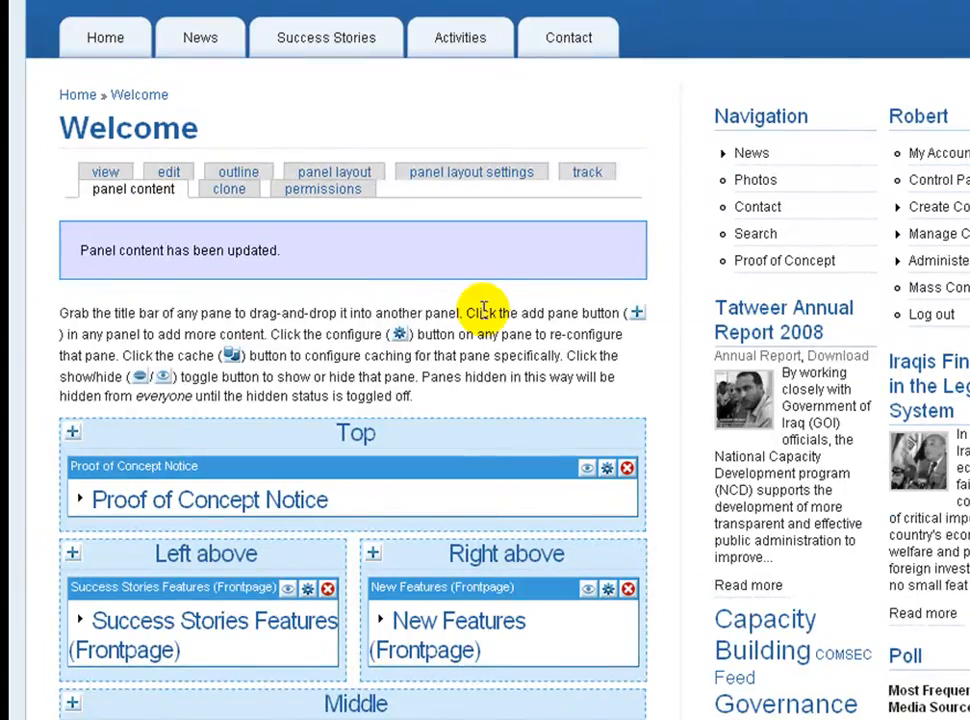
{"action": "scroll", "coordinate": [483, 316], "scroll_direction": "down", "scroll_amount": 2}
{"action": "left_click_drag", "start_coordinate": [158, 459], "coordinate": [449, 444]}
{"action": "left_click_drag", "start_coordinate": [420, 532], "coordinate": [243, 488]}
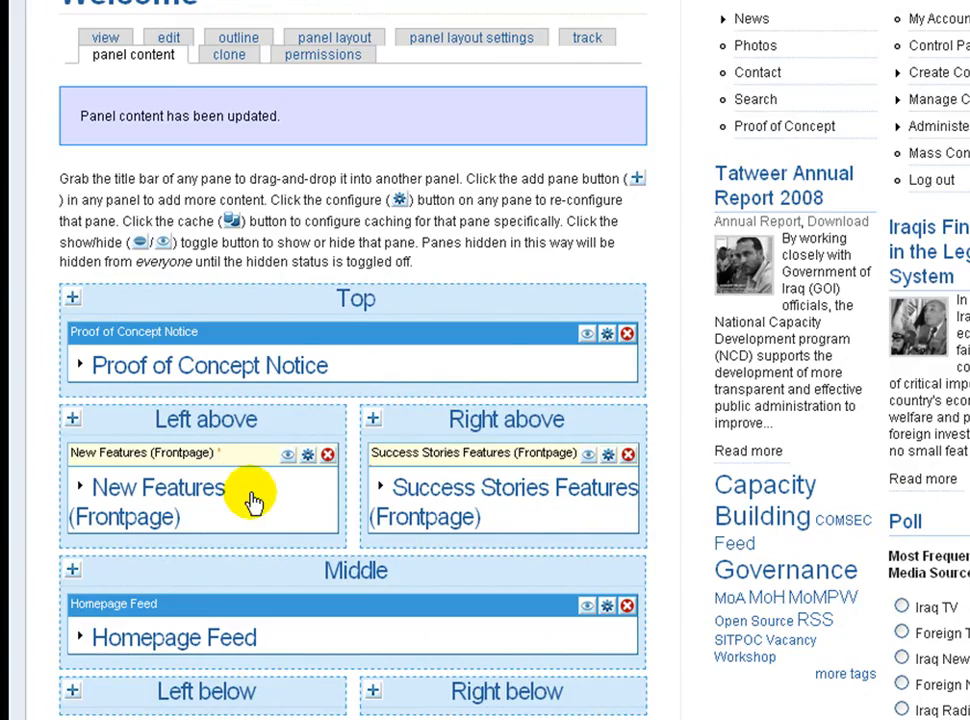